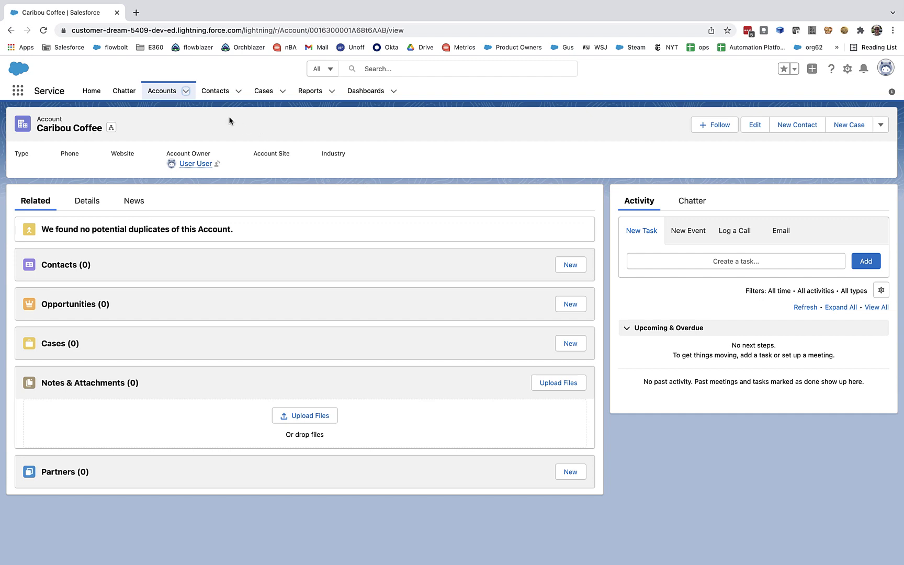
Switch Accounts to the All Accounts list view and pin it as the default
{"action": "left_click", "coordinate": [167, 92]}
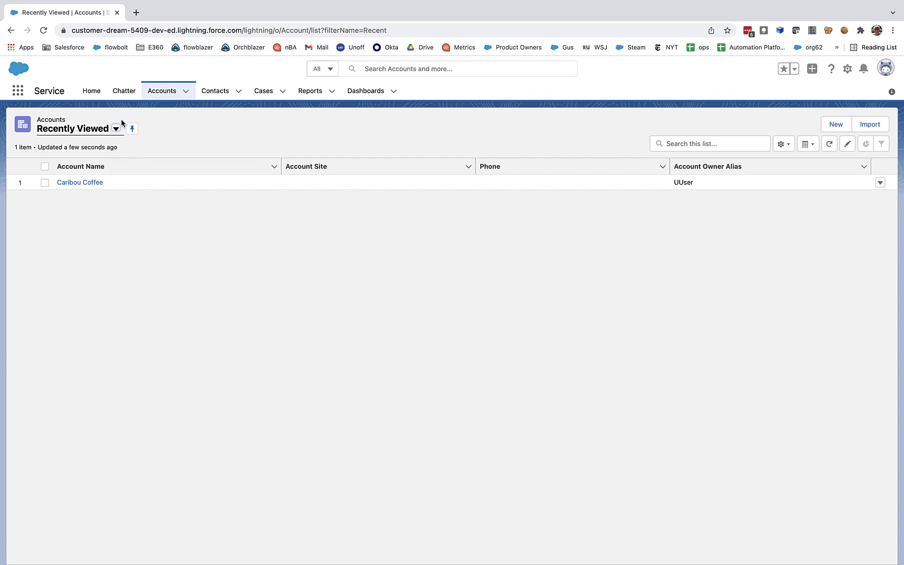
{"action": "left_click", "coordinate": [116, 128]}
{"action": "left_click", "coordinate": [79, 165]}
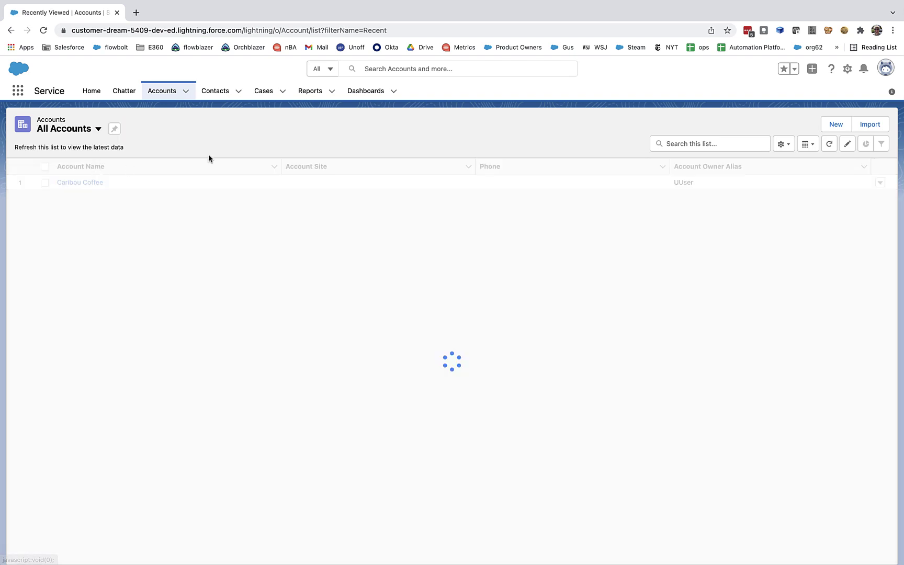
{"action": "left_click", "coordinate": [115, 130]}
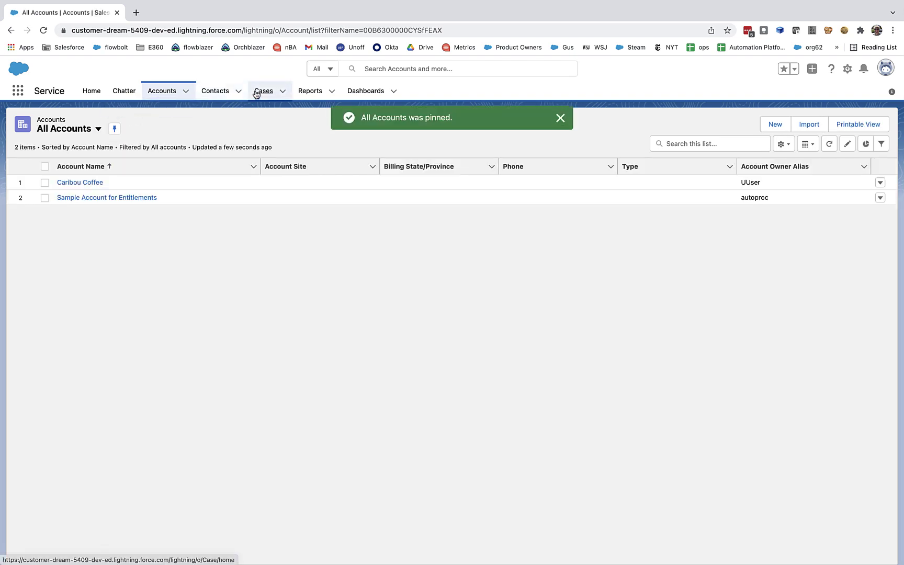
Open the Cases list, dismiss the pin confirmation, and show the Improving List Views slide full screen
{"action": "left_click", "coordinate": [262, 91]}
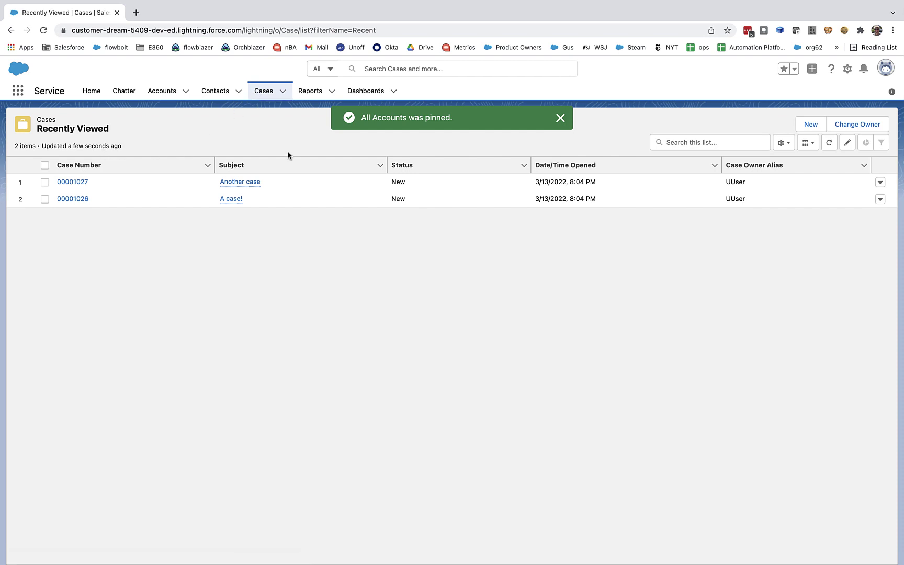
{"action": "left_click", "coordinate": [558, 119]}
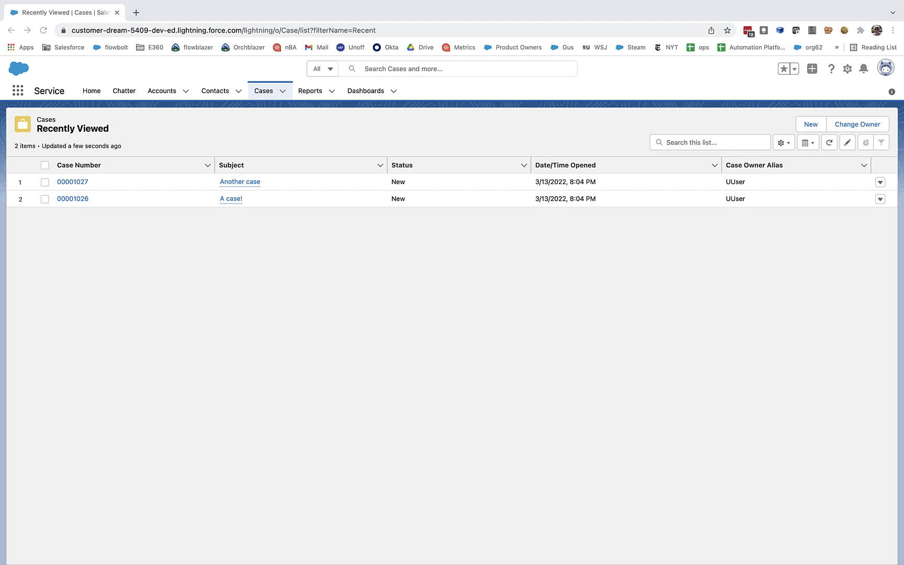
{"action": "key", "text": "super+Tab"}
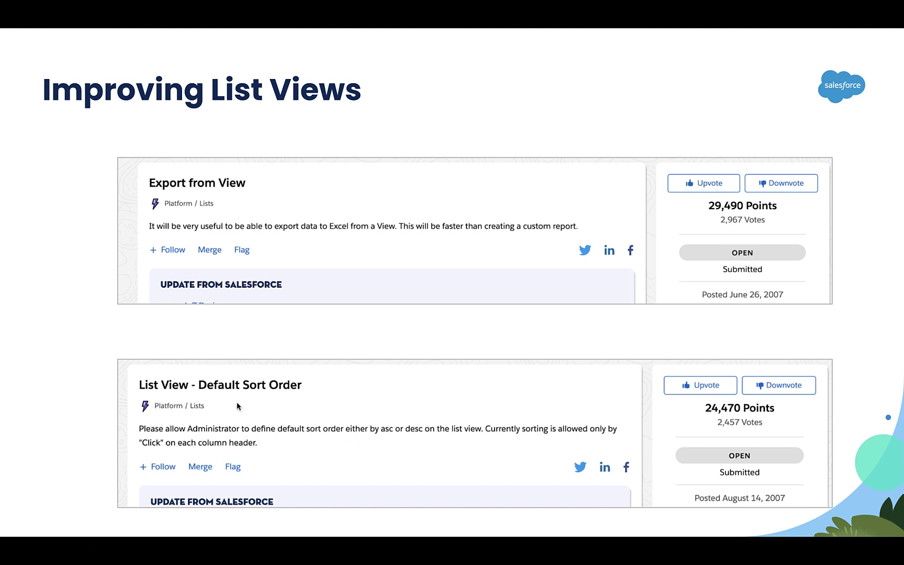
Exit the slideshow and return to the Salesforce Recently Viewed Cases list
{"action": "key", "text": "Escape"}
{"action": "left_click", "coordinate": [102, 11]}
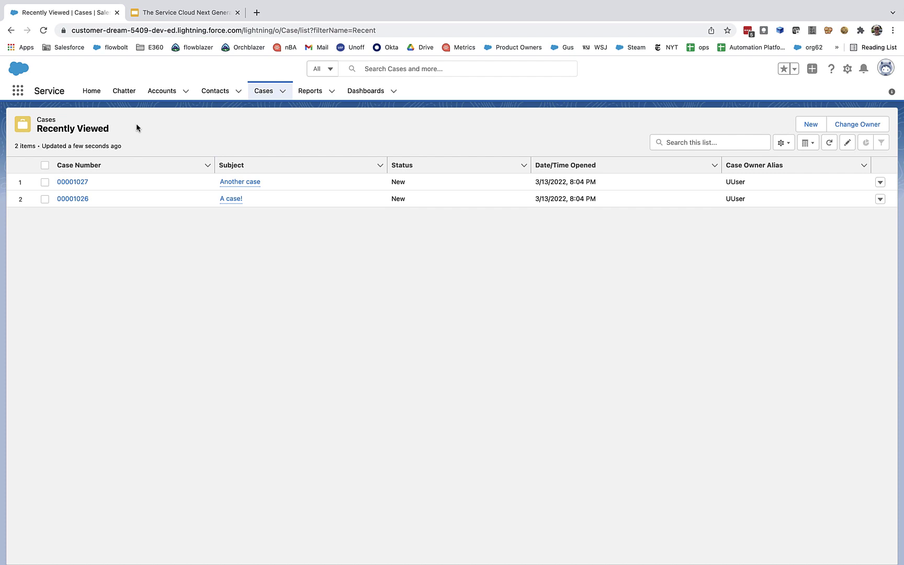
On Home, remove the Name Contains Caribou and Owner filters from the Account table
{"action": "left_click", "coordinate": [90, 98]}
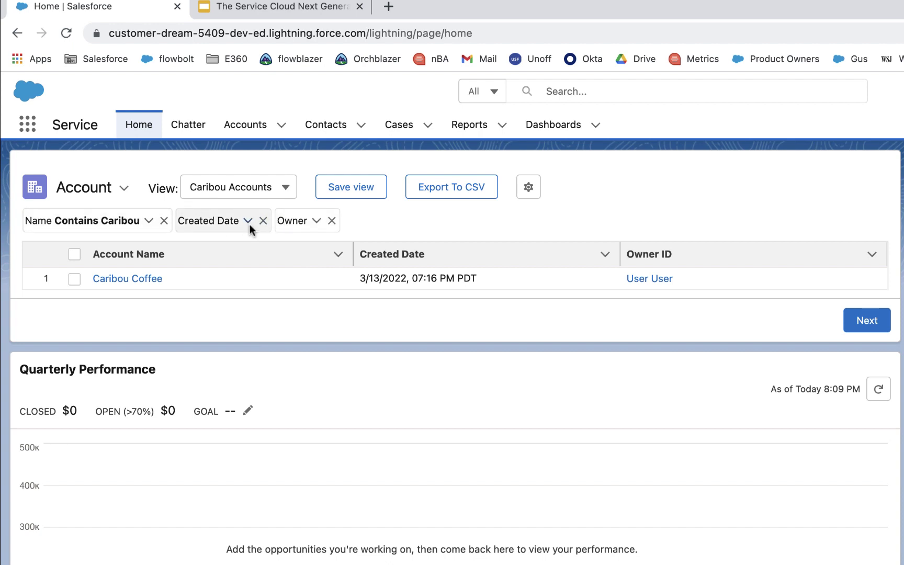
{"action": "left_click", "coordinate": [164, 222]}
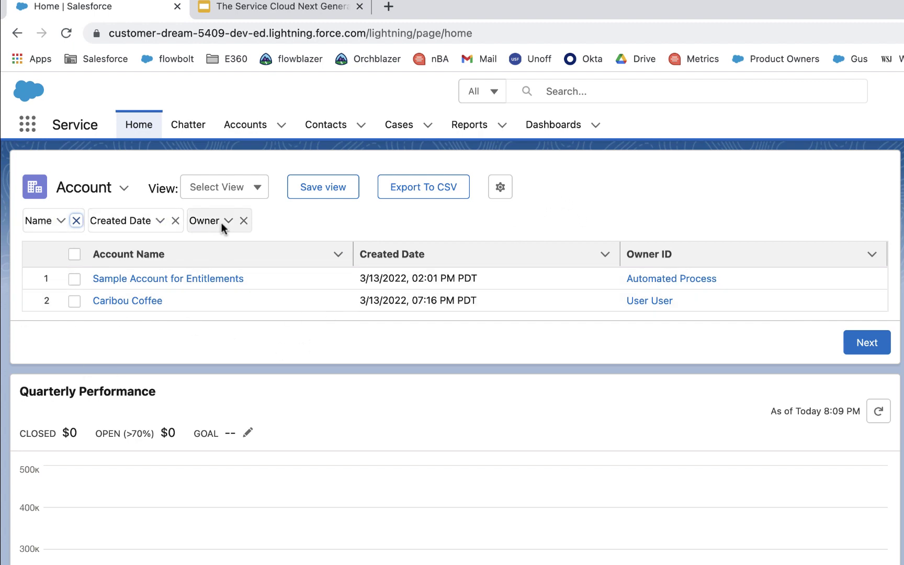
{"action": "left_click", "coordinate": [243, 220]}
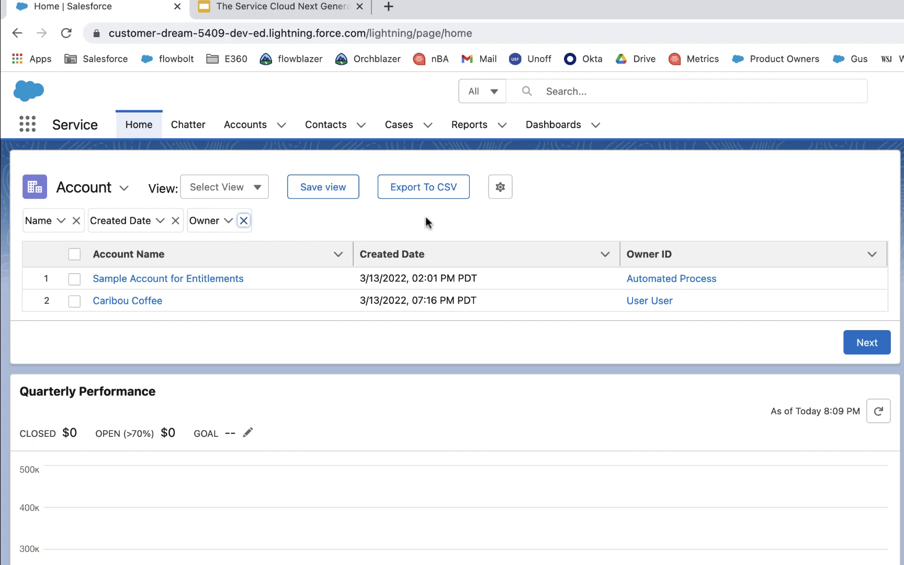
Add Billing Longitude, Shipping State/Province and Shipping Street columns to the QuickQuery Account table
{"action": "left_click", "coordinate": [501, 187]}
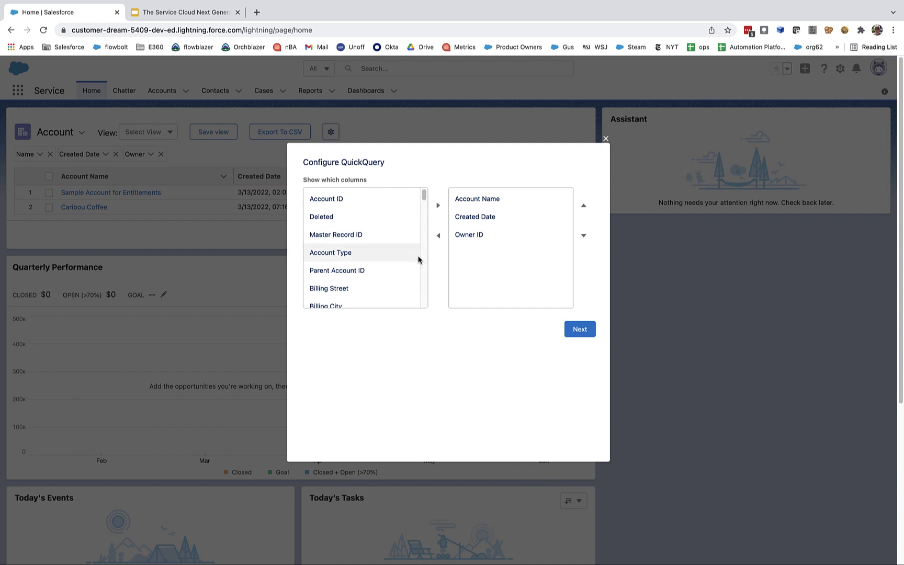
{"action": "left_click", "coordinate": [356, 290]}
{"action": "scroll", "coordinate": [356, 290], "scroll_direction": "down", "scroll_amount": 5}
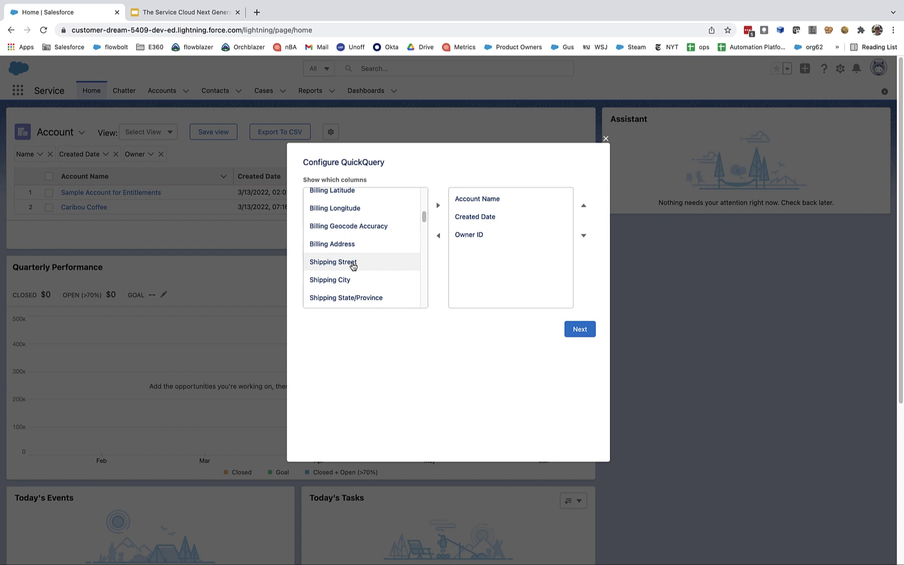
{"action": "left_click", "coordinate": [349, 216]}
{"action": "left_click", "coordinate": [438, 205]}
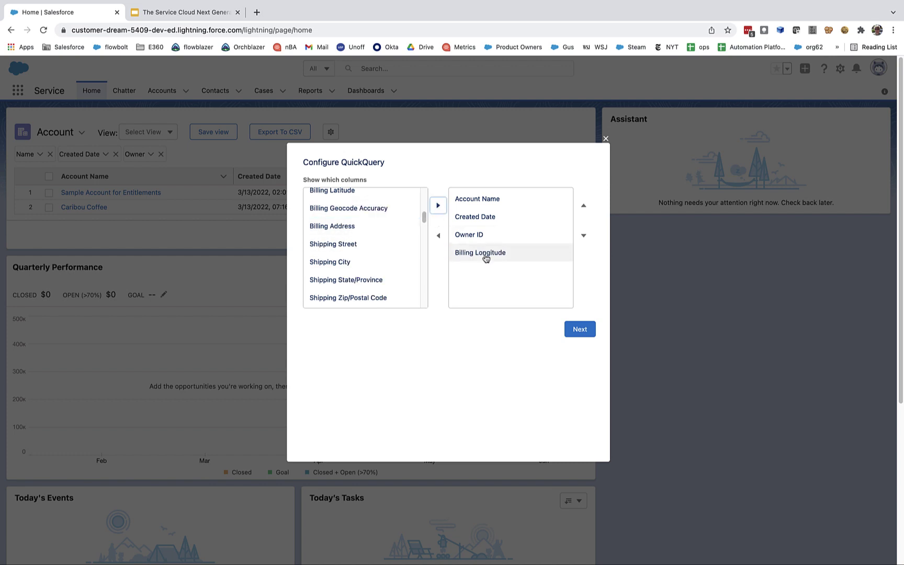
{"action": "left_click", "coordinate": [335, 280]}
{"action": "left_click", "coordinate": [438, 205]}
{"action": "left_click", "coordinate": [380, 241]}
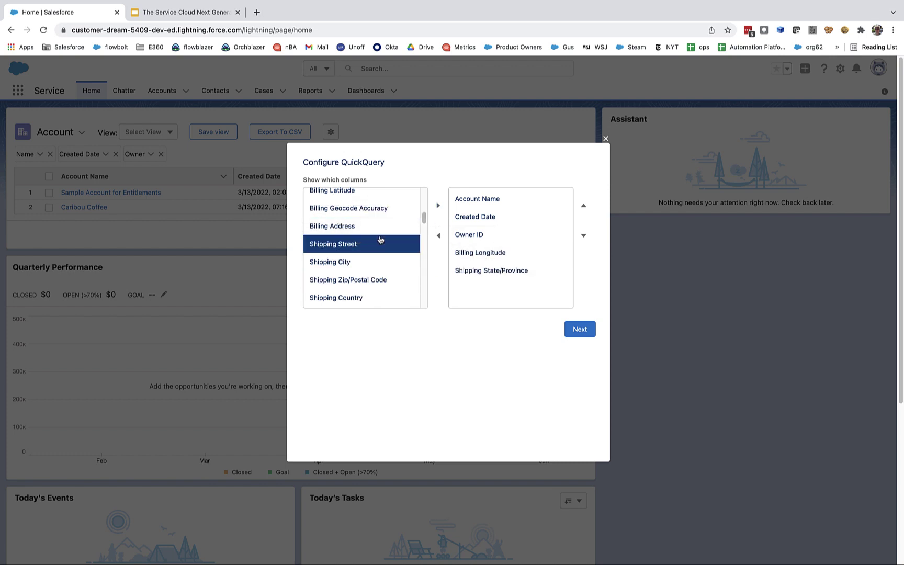
{"action": "left_click", "coordinate": [438, 205]}
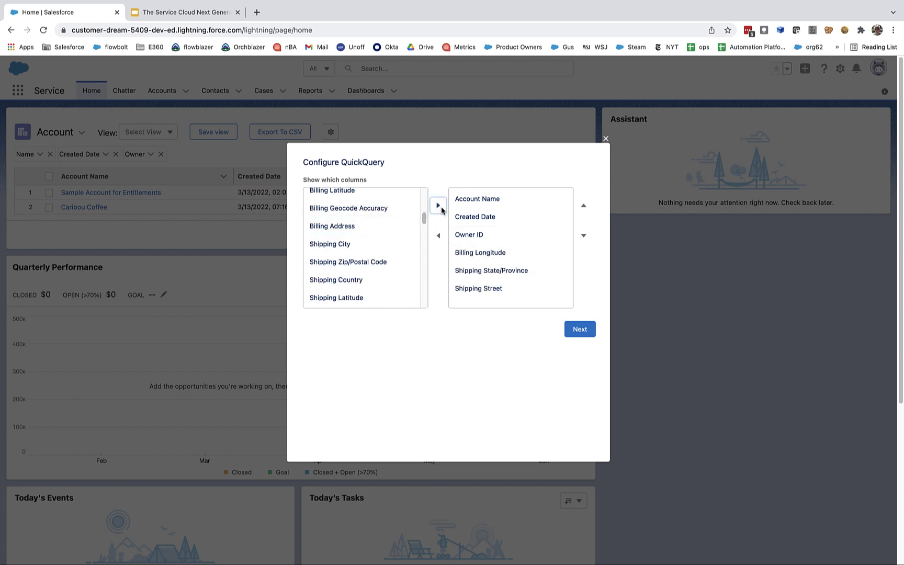
Remove the extra sort fields, sort Created Date descending, and finish the configuration
{"action": "left_click", "coordinate": [588, 329]}
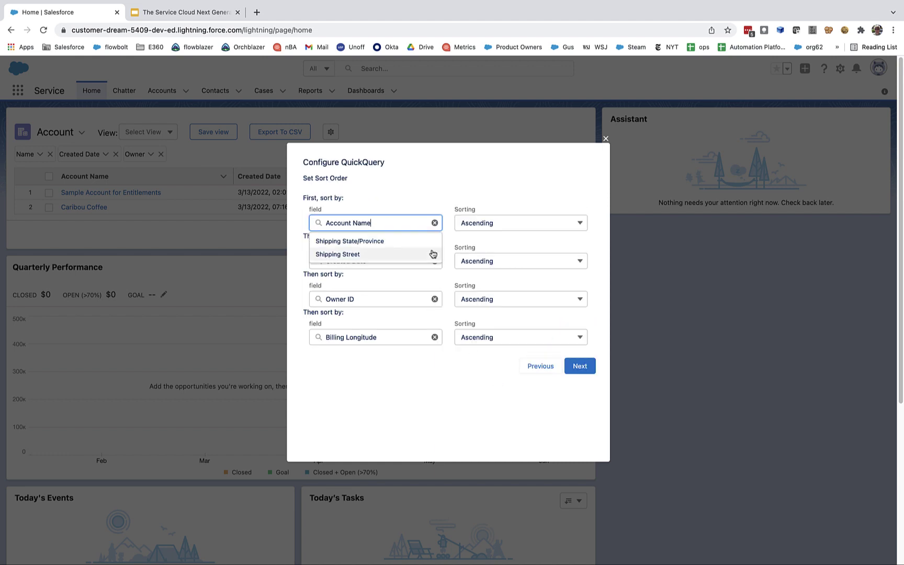
{"action": "left_click", "coordinate": [414, 206]}
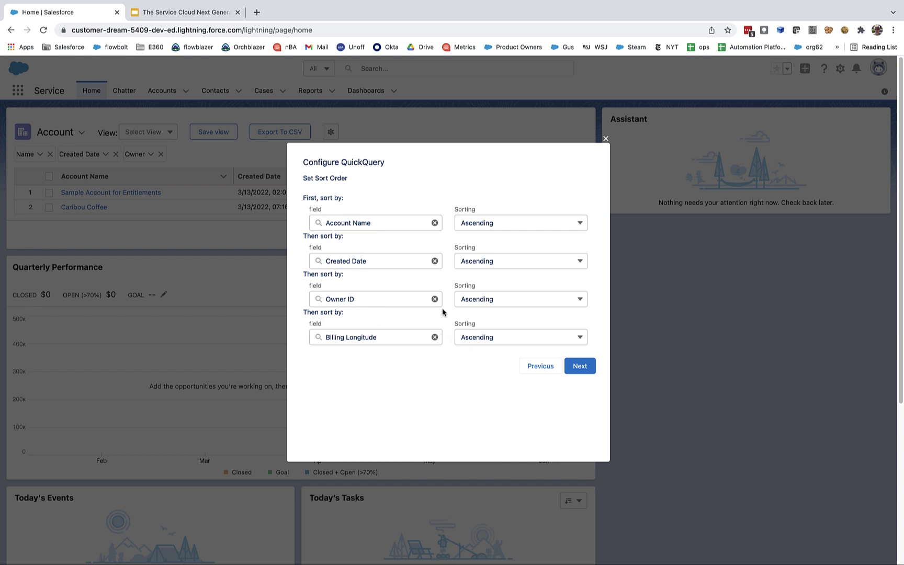
{"action": "left_click", "coordinate": [440, 337]}
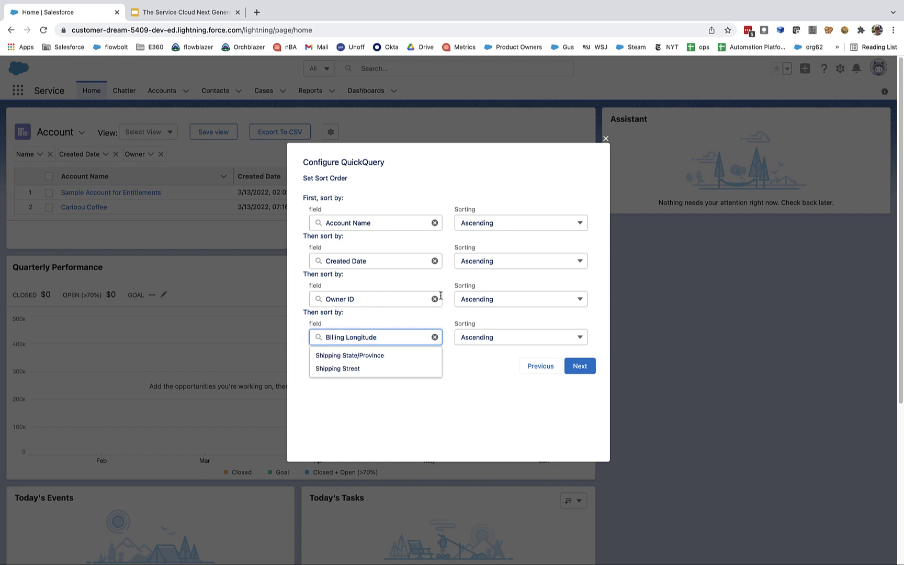
{"action": "left_click", "coordinate": [435, 299]}
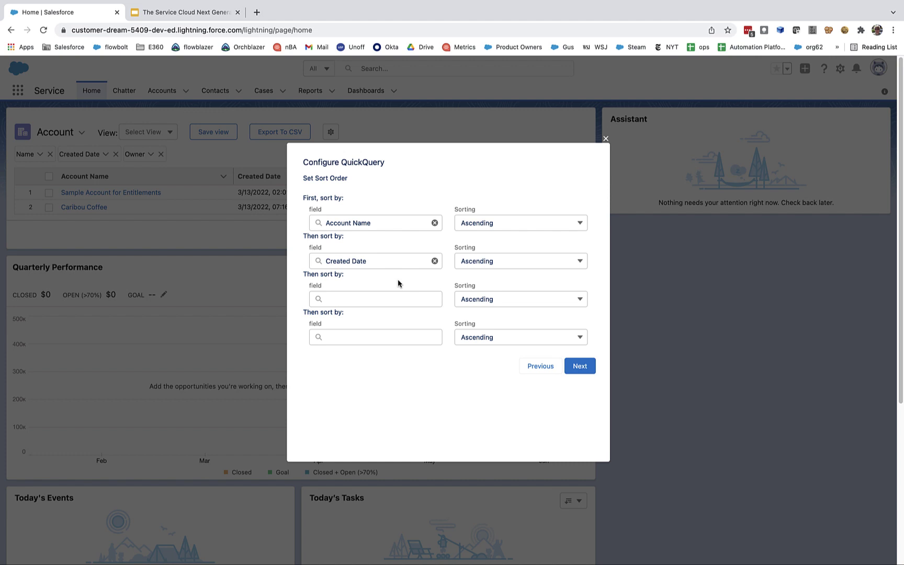
{"action": "left_click", "coordinate": [556, 263]}
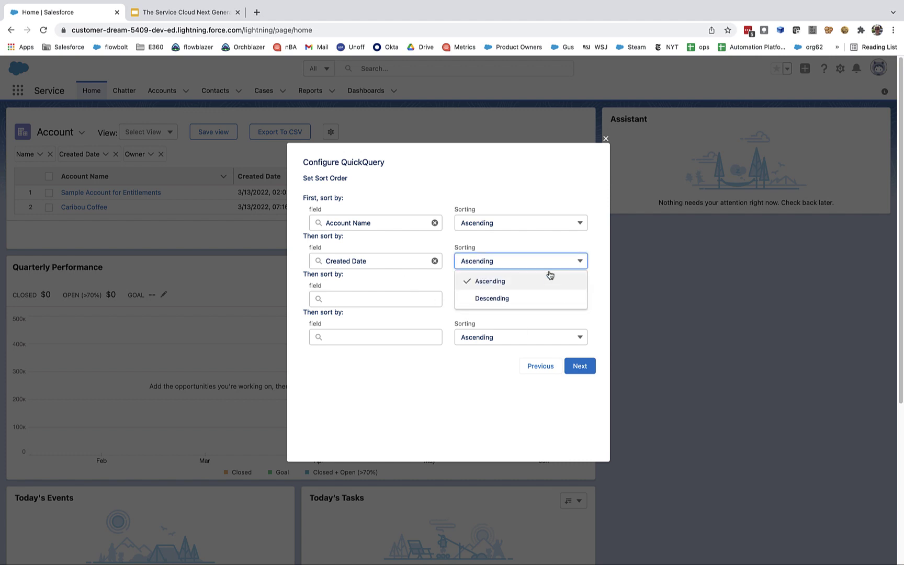
{"action": "left_click", "coordinate": [549, 299]}
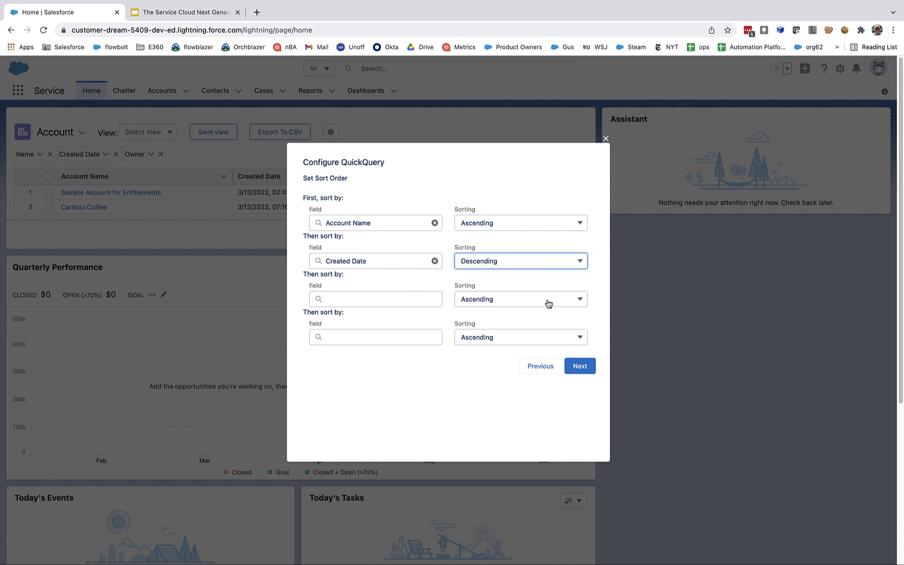
{"action": "left_click", "coordinate": [579, 366]}
{"action": "left_click", "coordinate": [570, 194]}
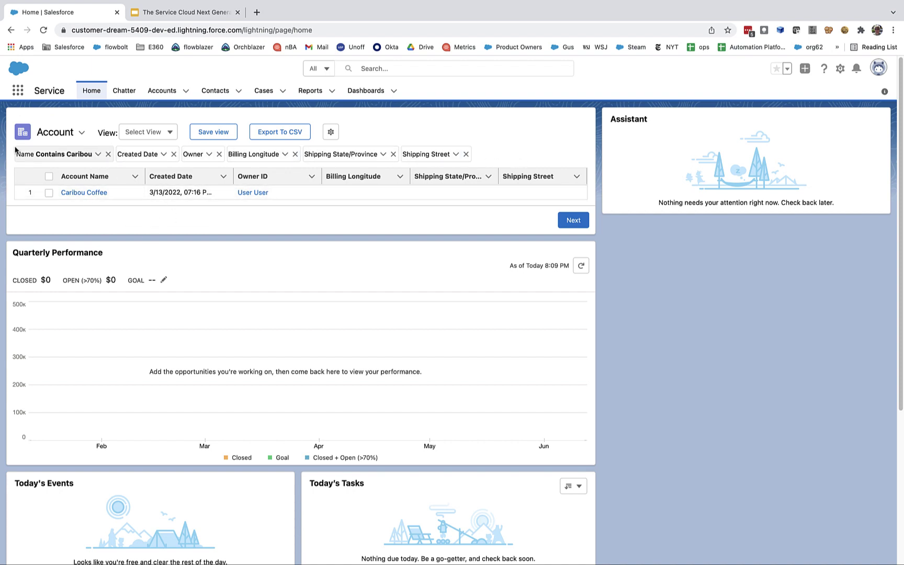
Filter Billing Longitude Equals 4, then clear that value so Caribou Coffee lists again
{"action": "left_click", "coordinate": [285, 155]}
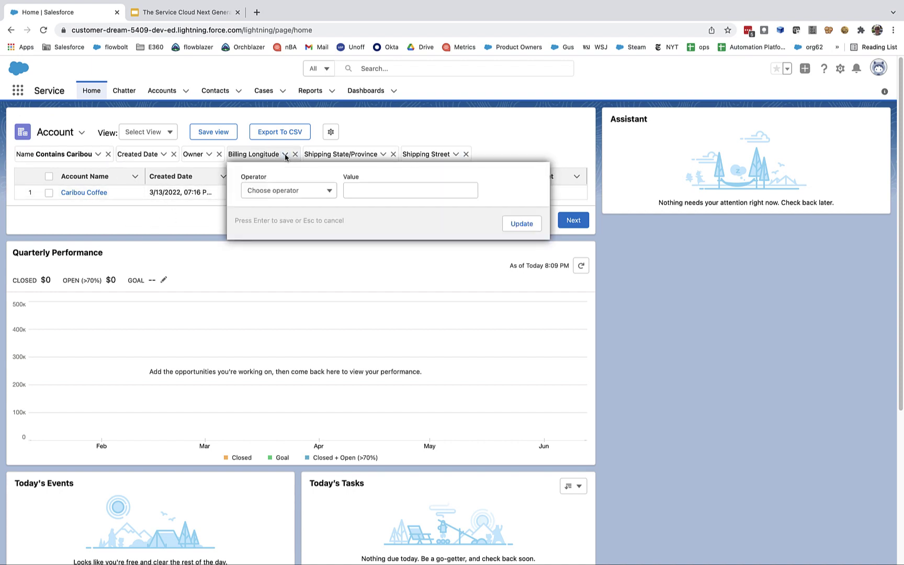
{"action": "left_click", "coordinate": [291, 190]}
{"action": "left_click", "coordinate": [292, 218]}
{"action": "left_click", "coordinate": [368, 192]}
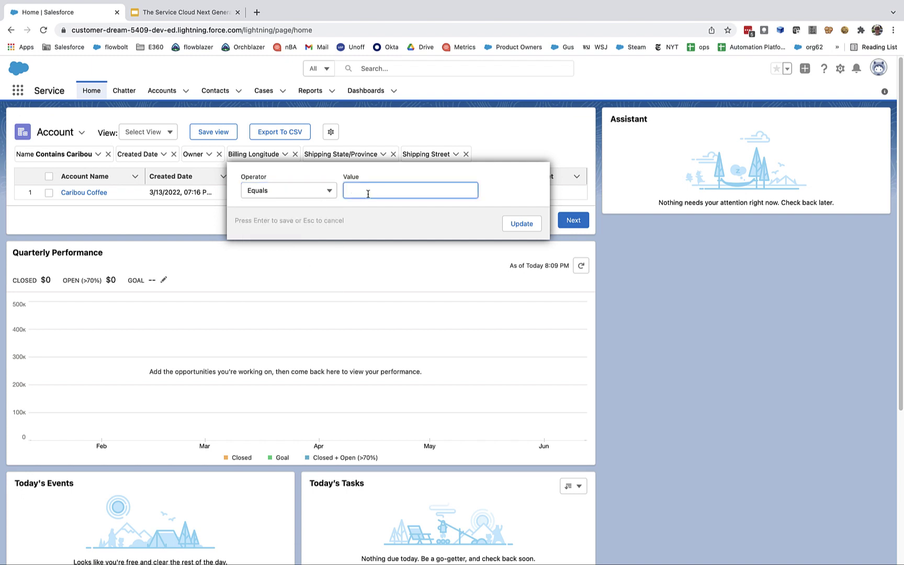
{"action": "type", "text": "4"}
{"action": "left_click", "coordinate": [521, 223]}
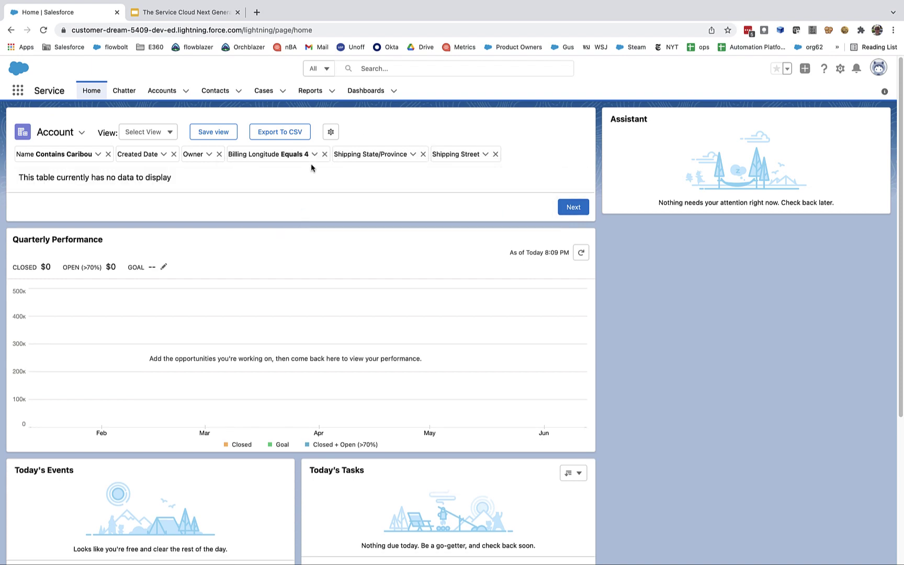
{"action": "left_click", "coordinate": [324, 154]}
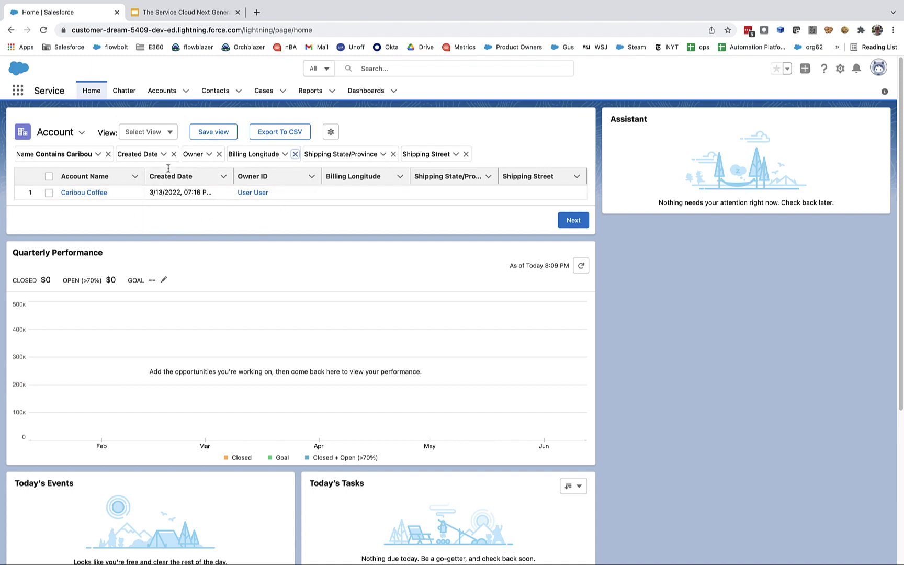
Change the table's queried object from Account to Case
{"action": "left_click", "coordinate": [84, 132]}
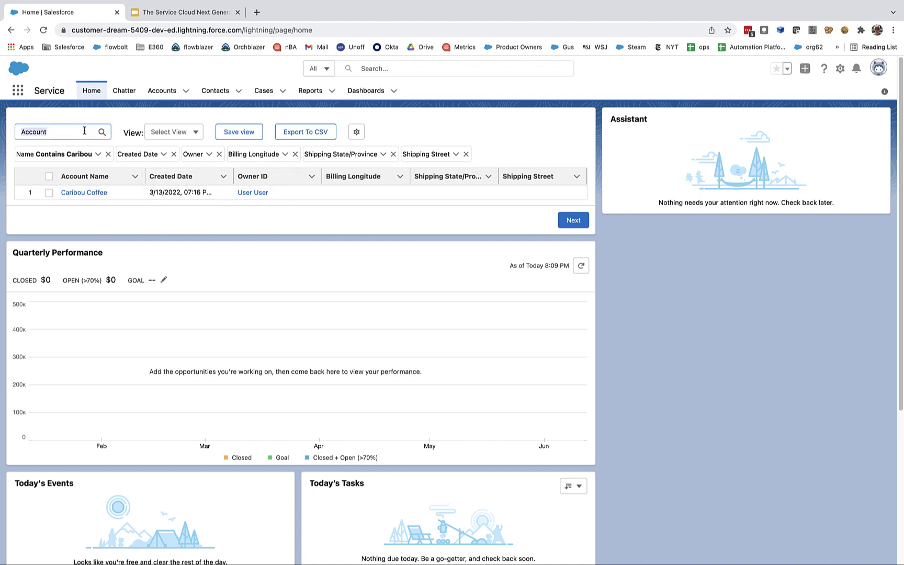
{"action": "double_click", "coordinate": [84, 132]}
{"action": "type", "text": "Case"}
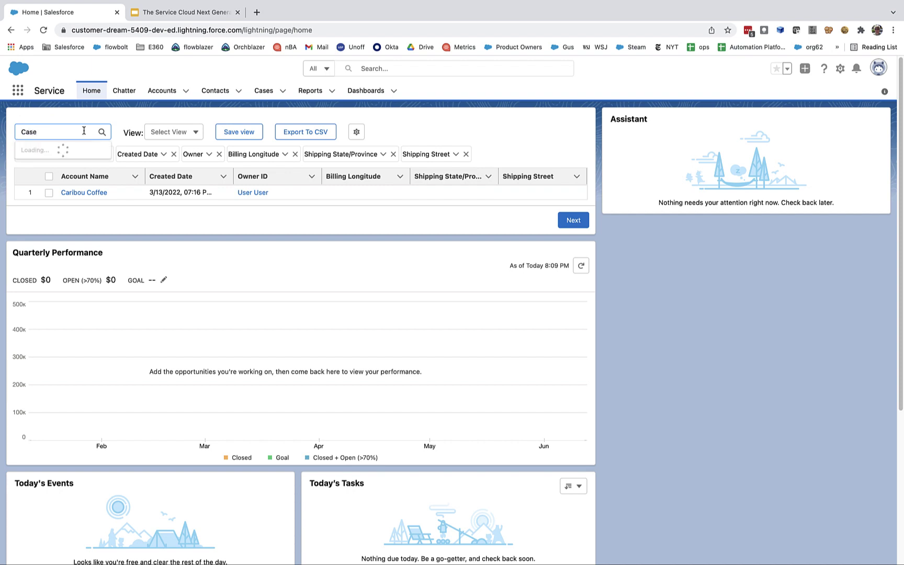
{"action": "scroll", "coordinate": [75, 235], "scroll_direction": "down", "scroll_amount": 2}
{"action": "scroll", "coordinate": [75, 217], "scroll_direction": "up", "scroll_amount": 2}
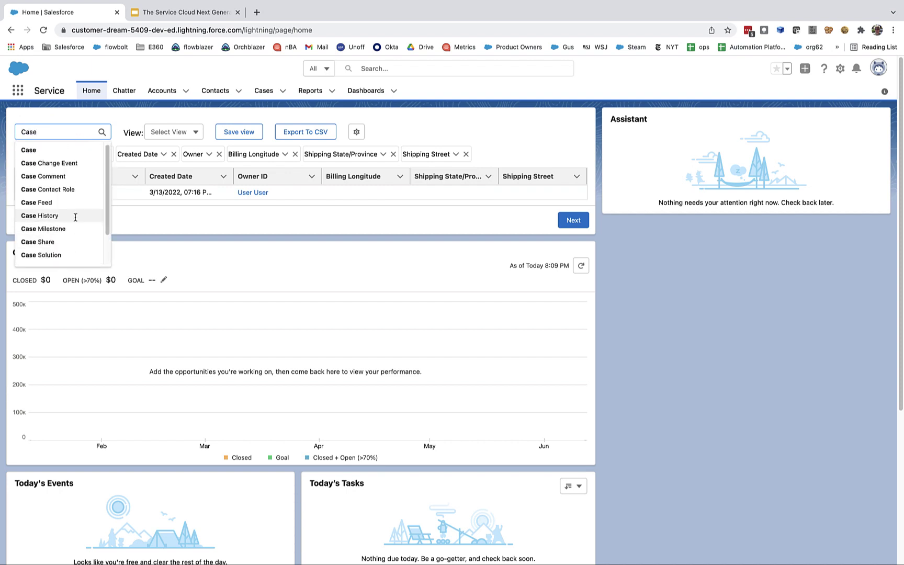
{"action": "left_click", "coordinate": [31, 151]}
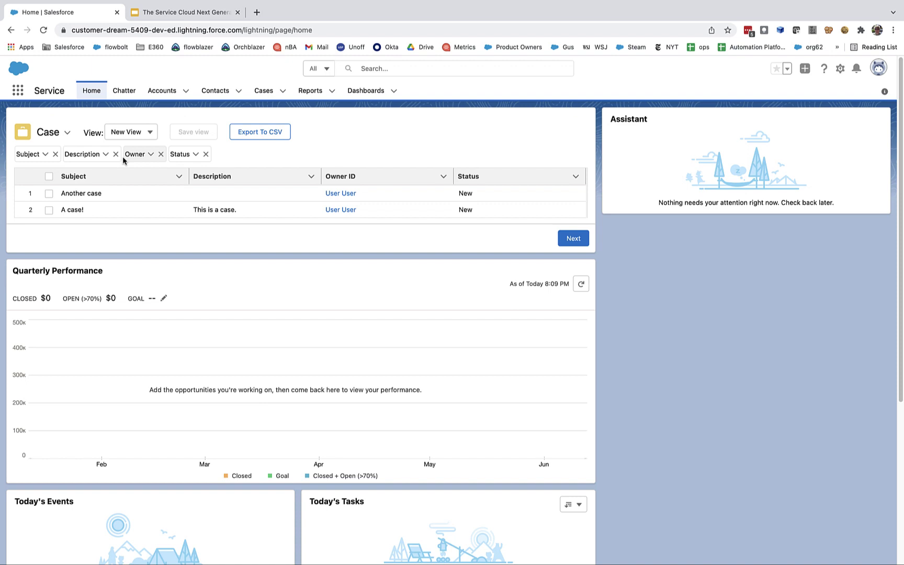
Filter the Case table to Subject Not Equal To foo
{"action": "left_click", "coordinate": [210, 159]}
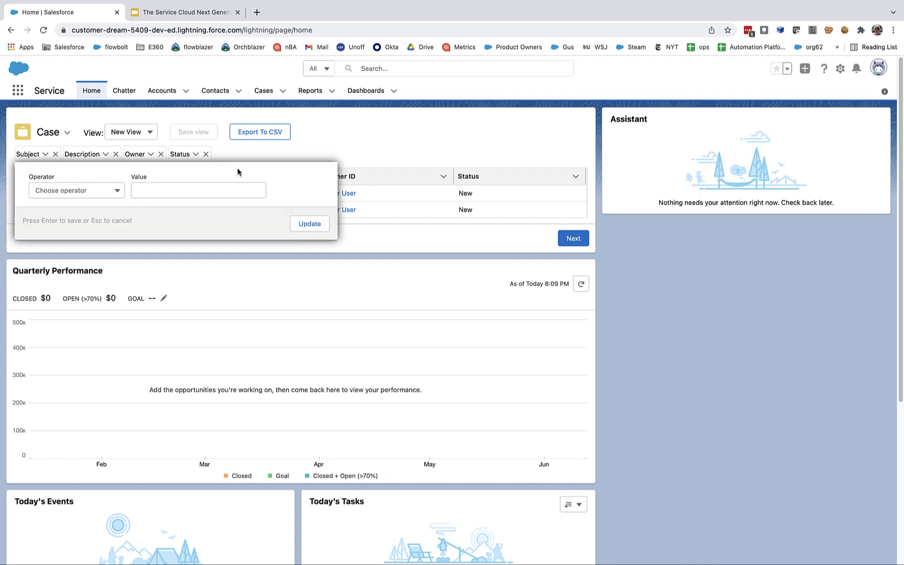
{"action": "left_click", "coordinate": [194, 154]}
{"action": "left_click", "coordinate": [45, 155]}
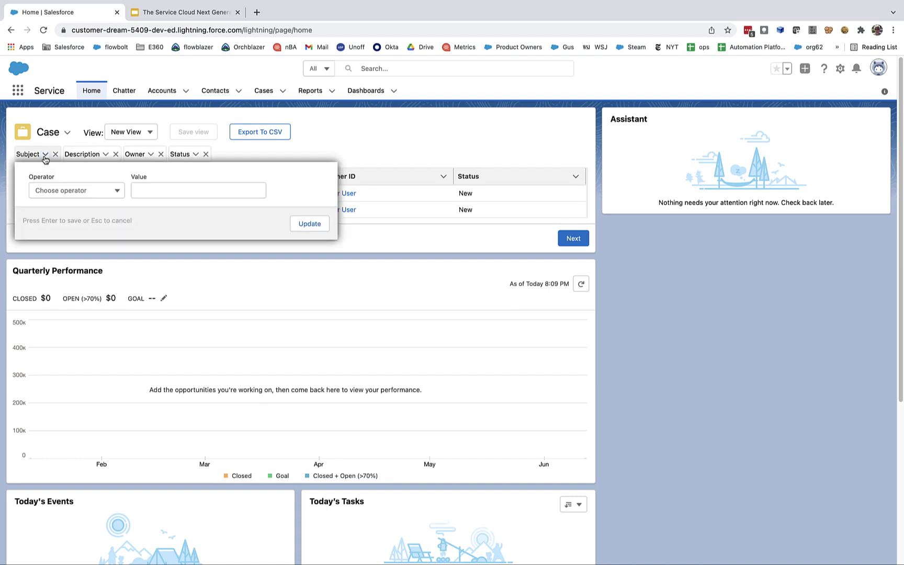
{"action": "left_click", "coordinate": [219, 157]}
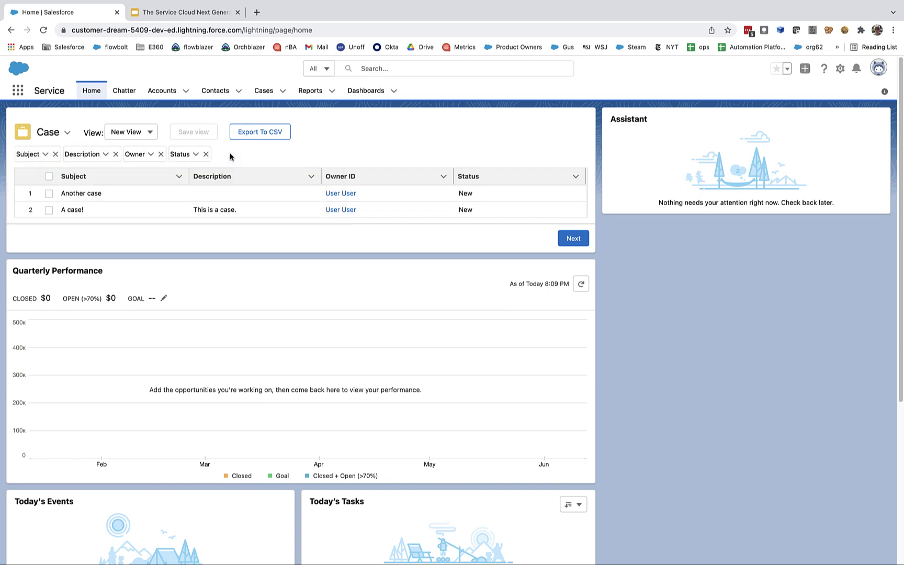
{"action": "left_click", "coordinate": [46, 154]}
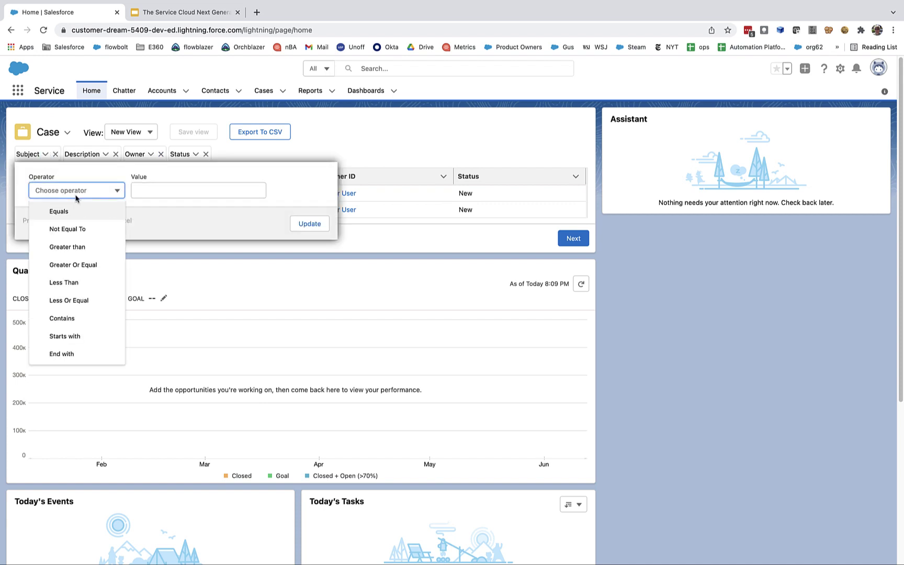
{"action": "left_click", "coordinate": [90, 227]}
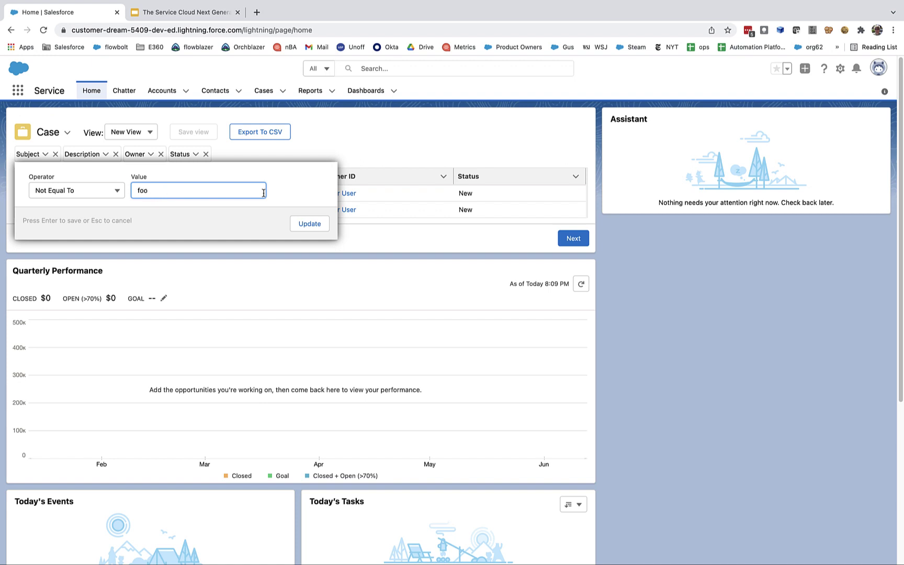
{"action": "type", "text": "foo"}
{"action": "left_click", "coordinate": [299, 224]}
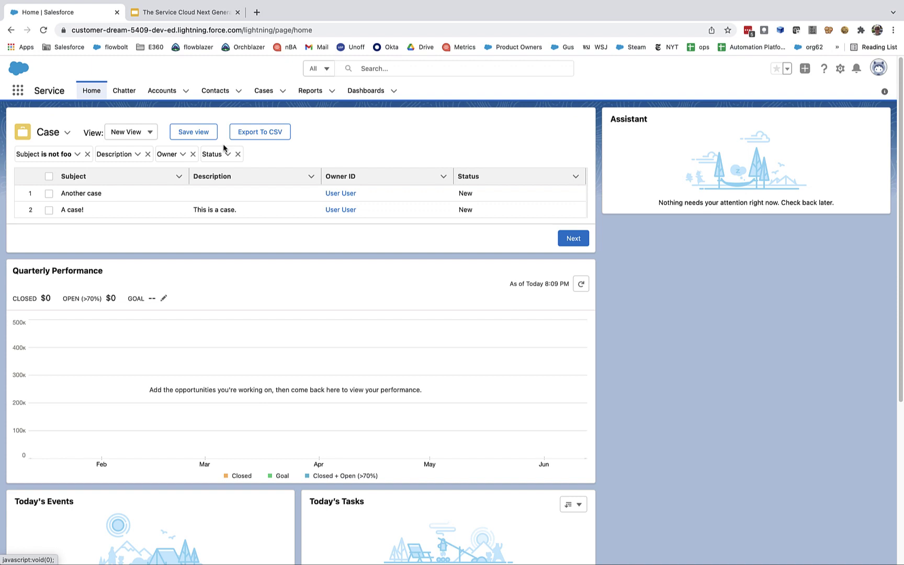
{"action": "left_click", "coordinate": [196, 136]}
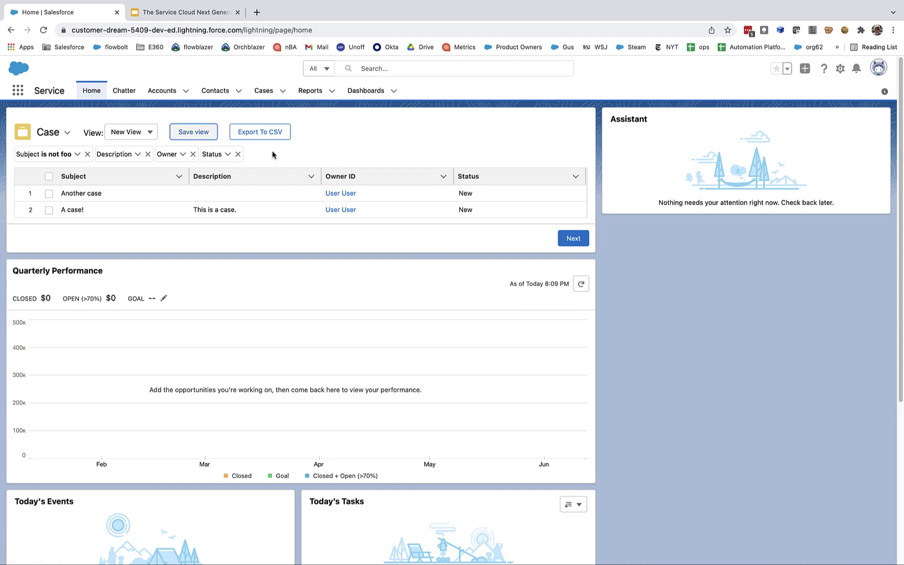
Save the filtered Case table as a new view named Useless 'Not Foo' View
{"action": "left_click", "coordinate": [198, 134]}
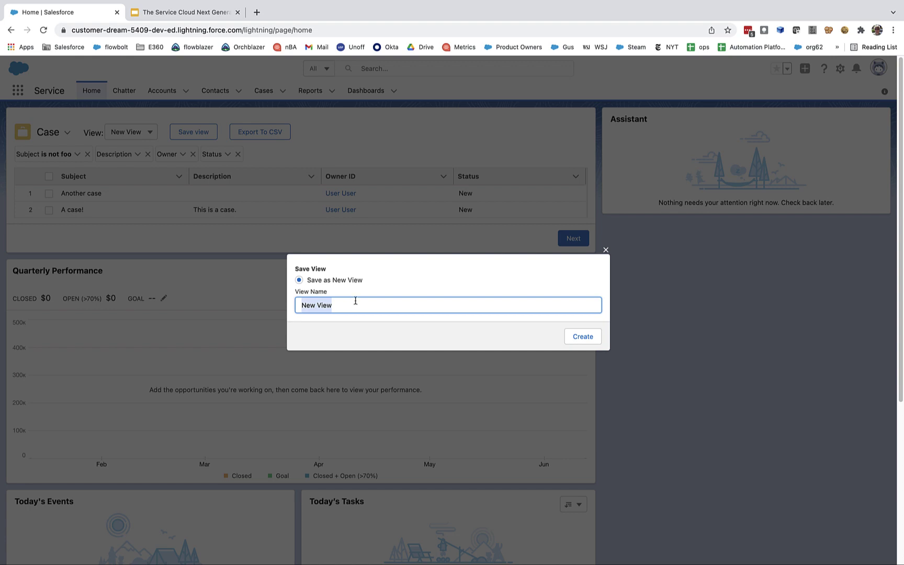
{"action": "type", "text": "Useless 'Not Foo"}
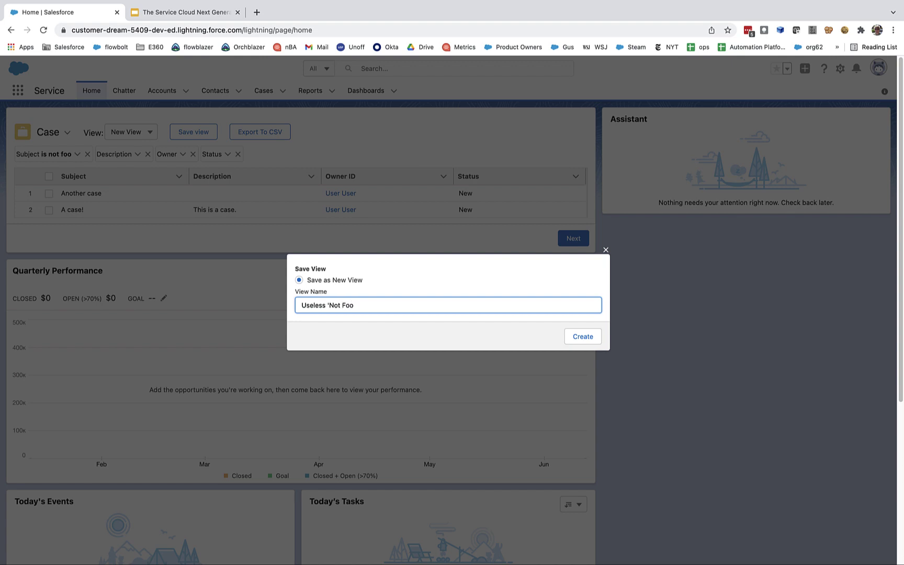
{"action": "type", "text": "' View"}
{"action": "left_click", "coordinate": [598, 340]}
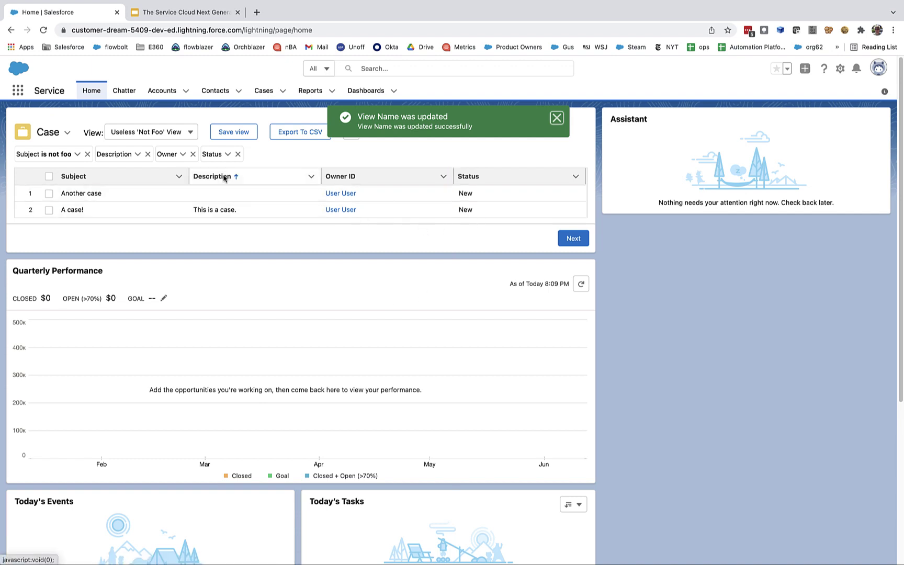
{"action": "left_click", "coordinate": [88, 154]}
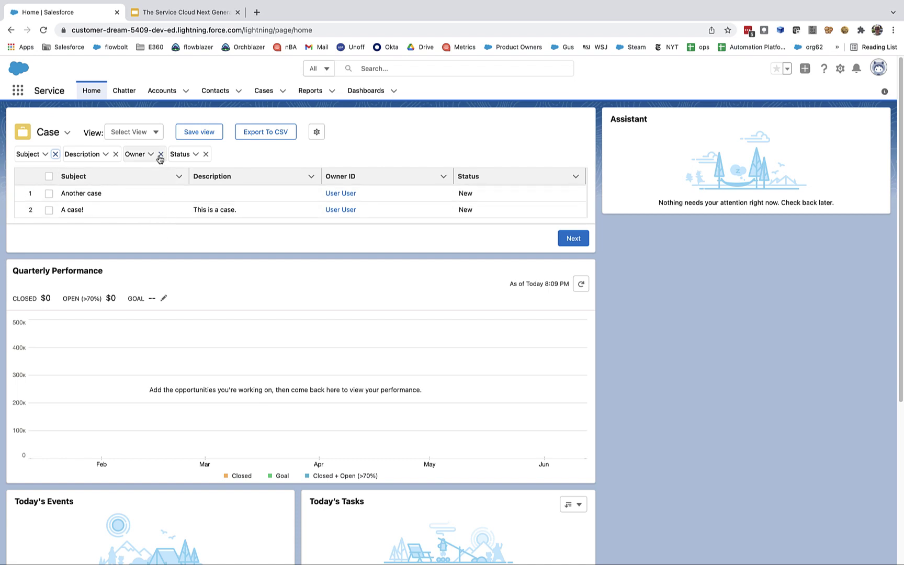
{"action": "left_click", "coordinate": [189, 155]}
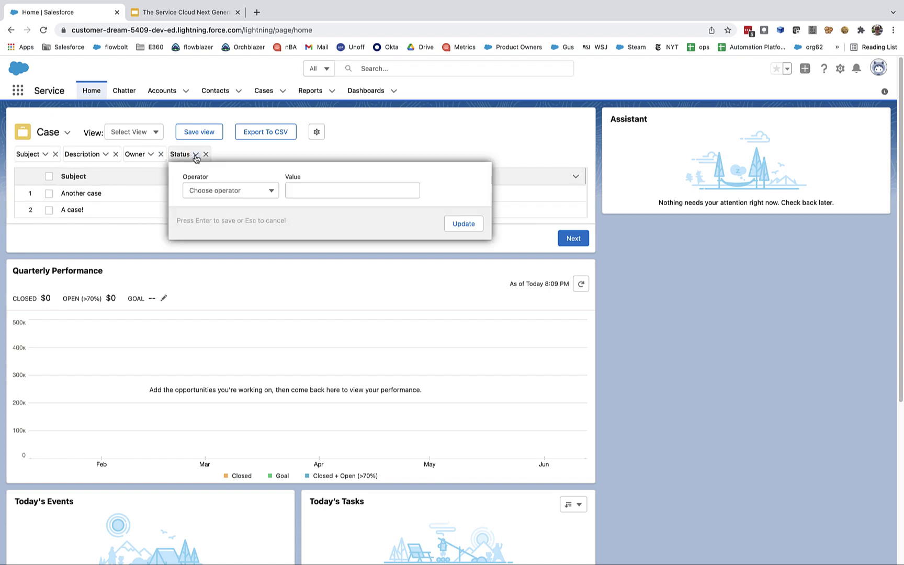
{"action": "left_click", "coordinate": [220, 189]}
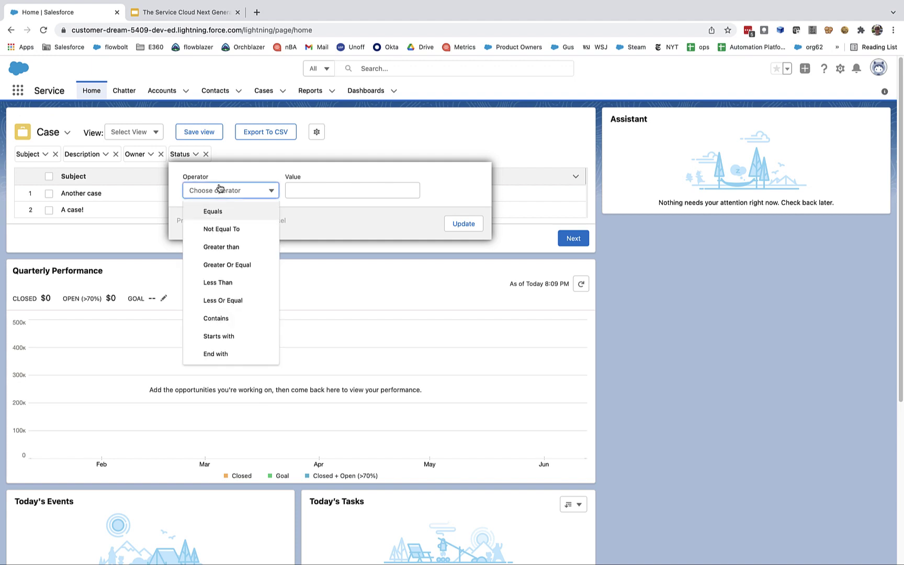
{"action": "left_click", "coordinate": [225, 228]}
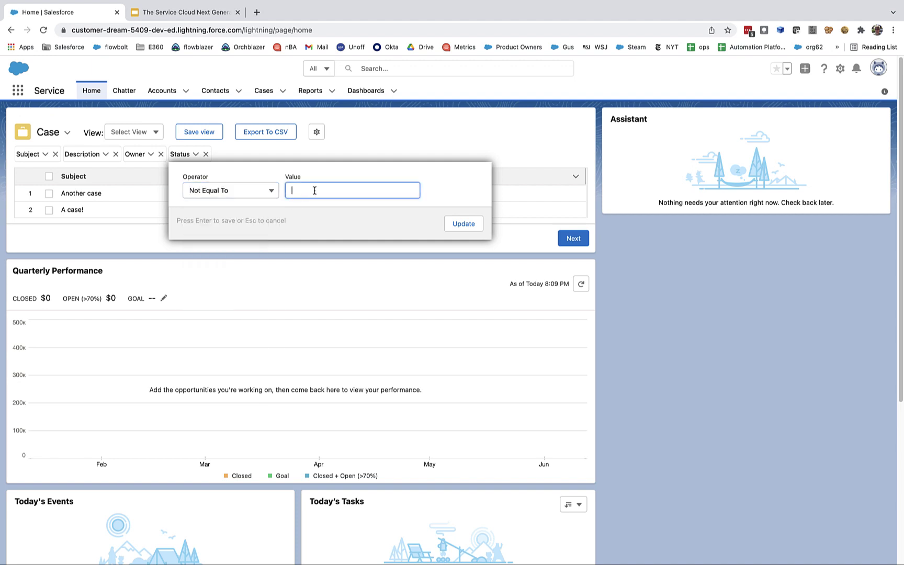
{"action": "type", "text": "New"}
{"action": "key", "text": "Return"}
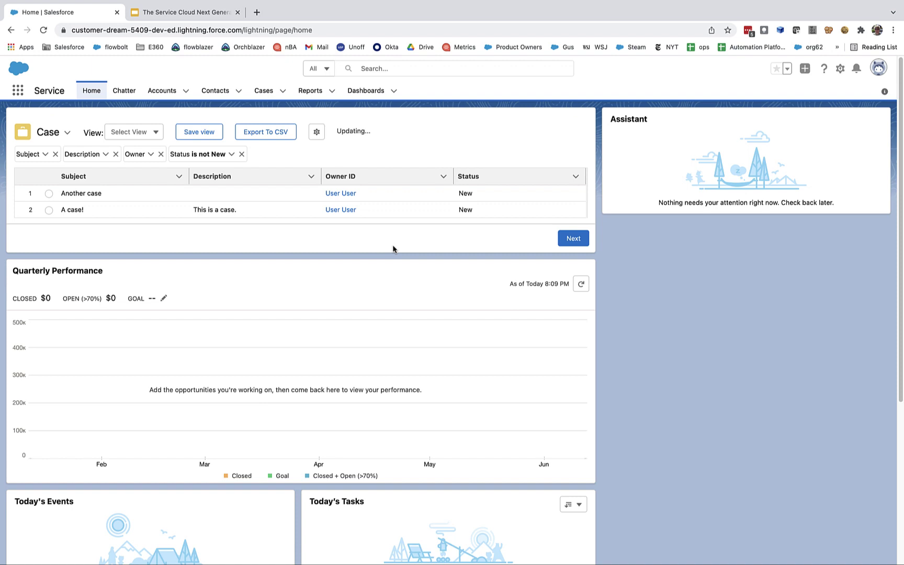
{"action": "left_click", "coordinate": [156, 131]}
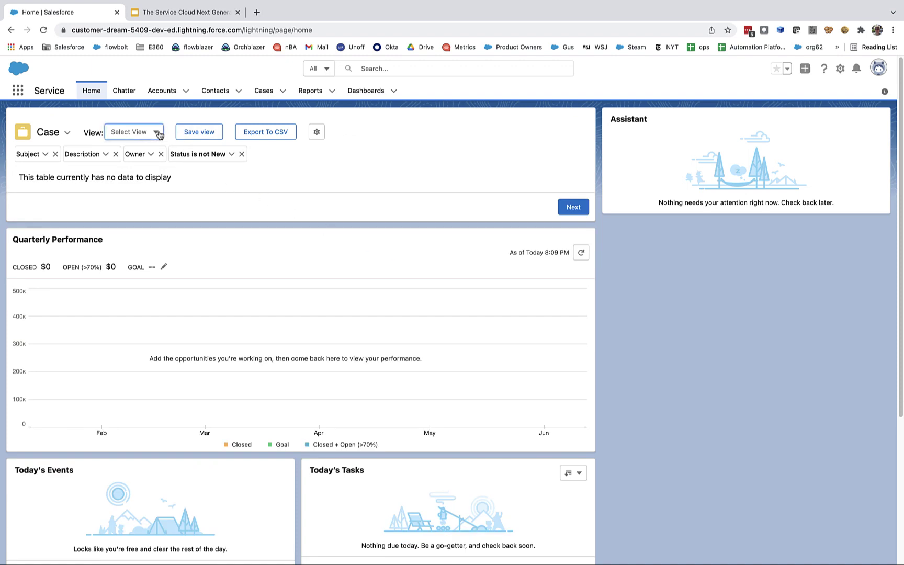
{"action": "left_click", "coordinate": [166, 151]}
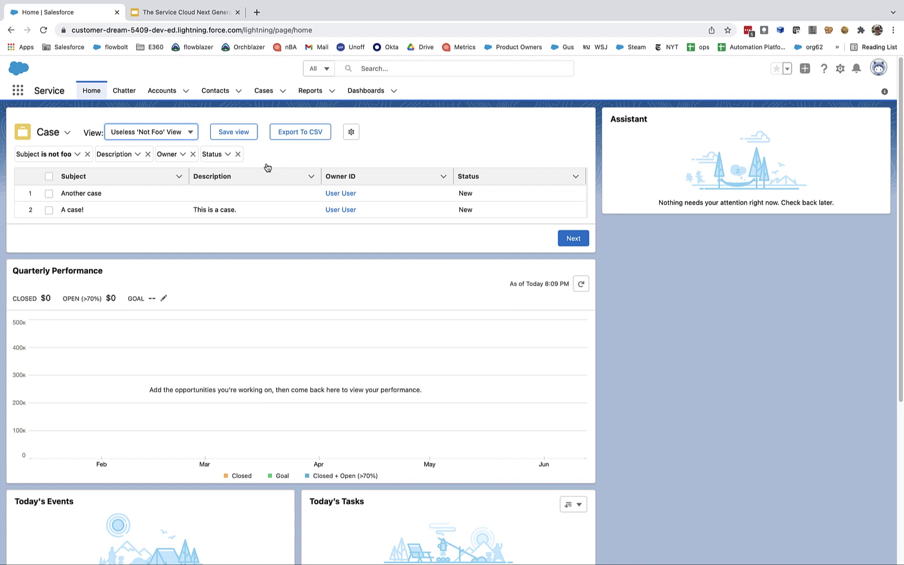
Select both cases, A case! and Another case, and export only the selected records to CSV
{"action": "left_click", "coordinate": [48, 210]}
{"action": "left_click", "coordinate": [48, 193]}
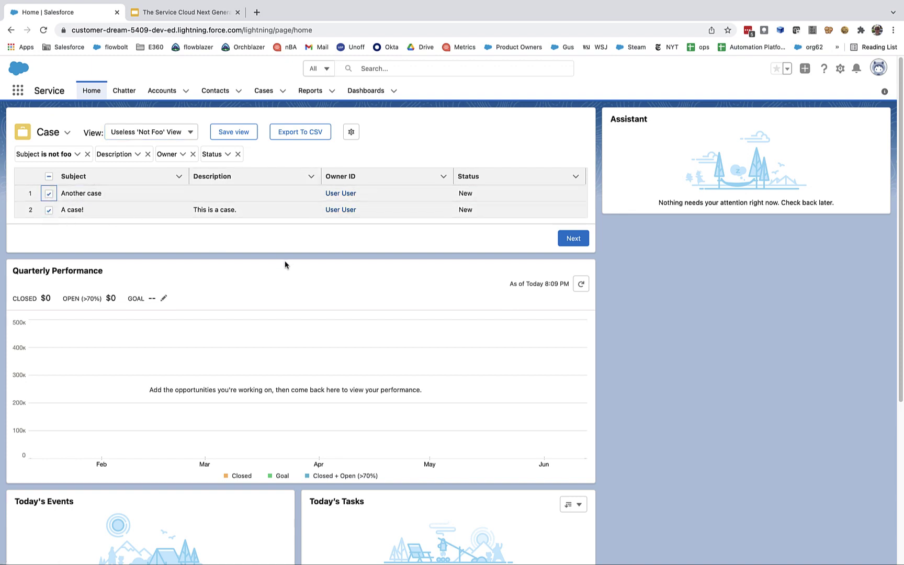
{"action": "left_click", "coordinate": [300, 133]}
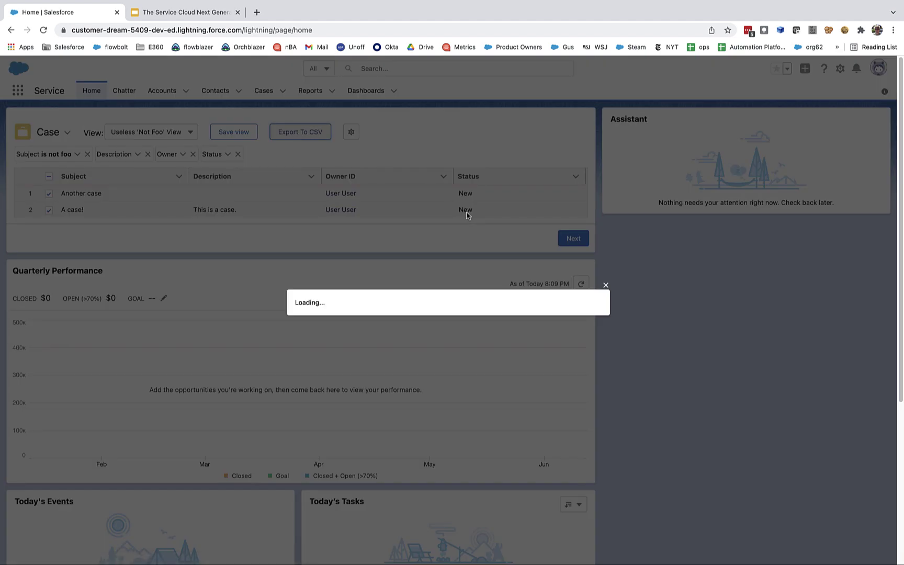
{"action": "left_click", "coordinate": [350, 277]}
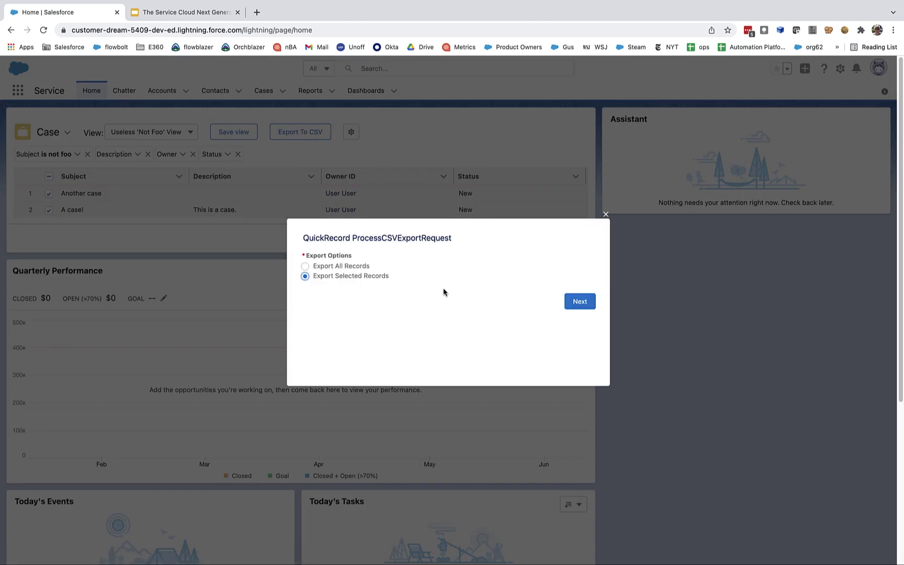
{"action": "left_click", "coordinate": [579, 302]}
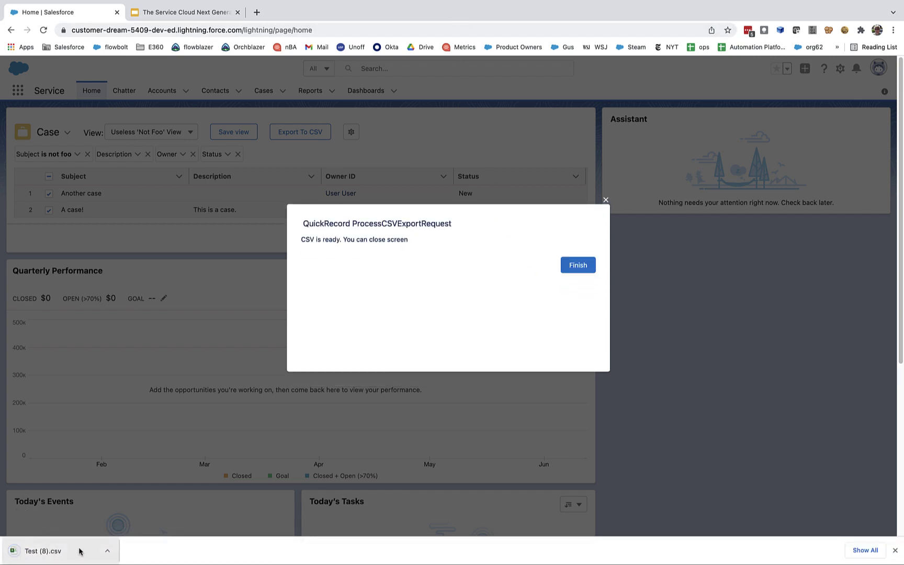
Open the downloaded Test (8).csv and close the CSV-ready confirmation
{"action": "left_click", "coordinate": [59, 549]}
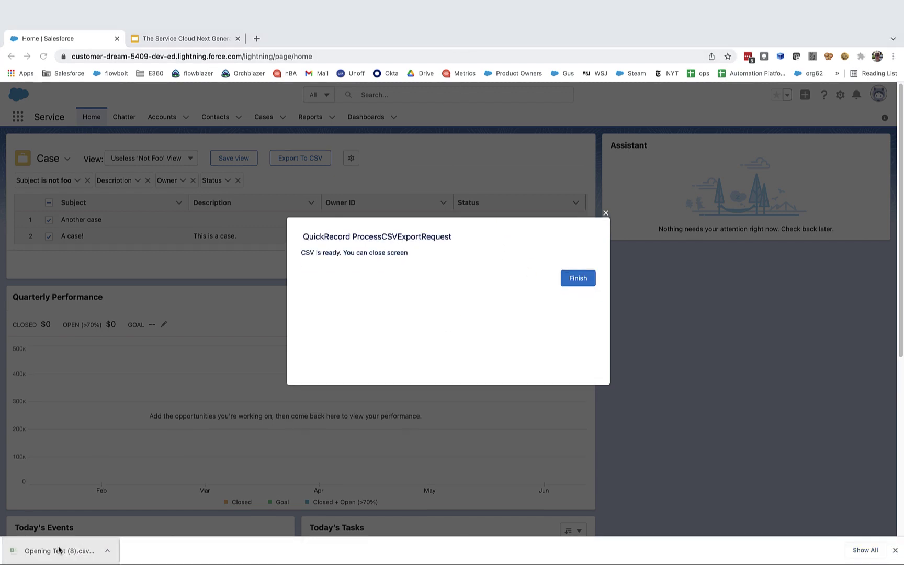
{"action": "left_click", "coordinate": [577, 282]}
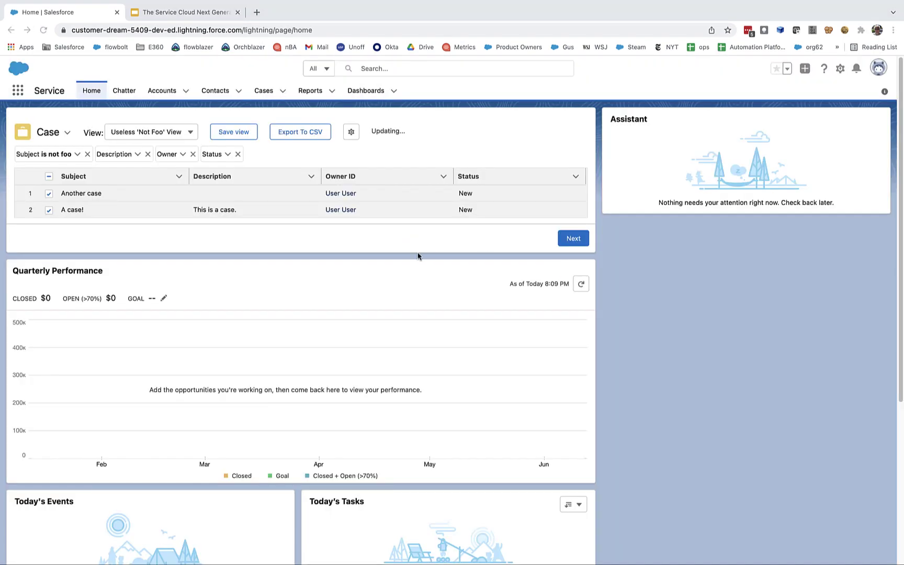
{"action": "mouse_move", "coordinate": [242, 4]}
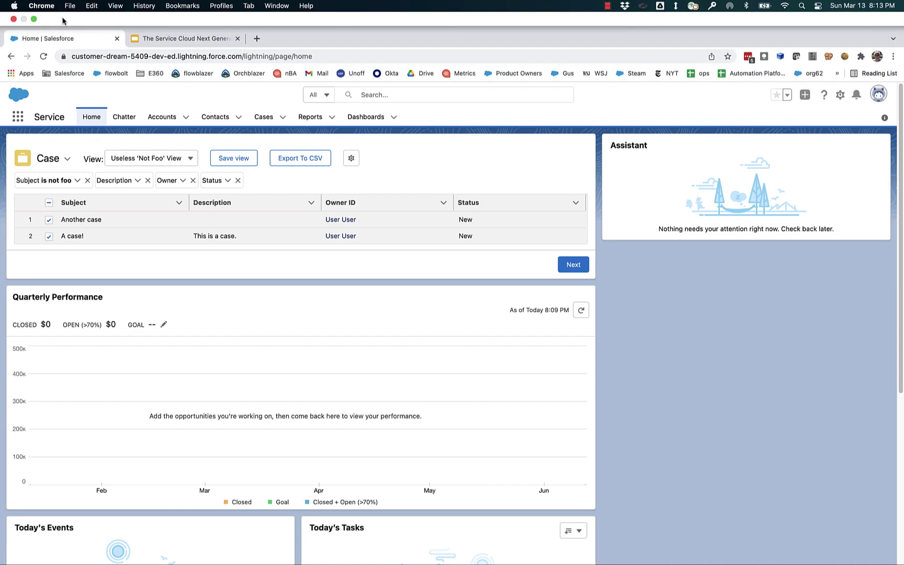
Exit browser fullscreen and minimize the Test (8) Excel workbook
{"action": "left_click", "coordinate": [34, 20]}
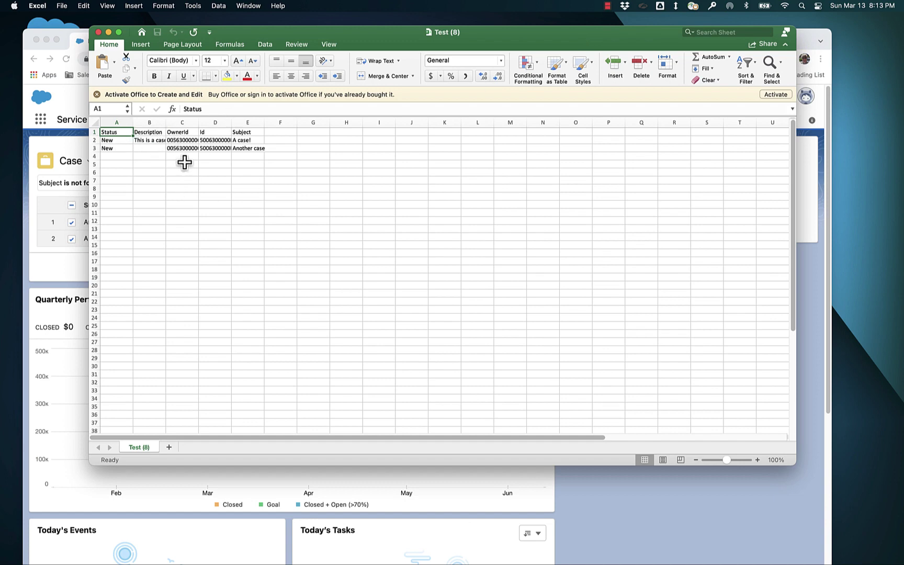
{"action": "double_click", "coordinate": [480, 38]}
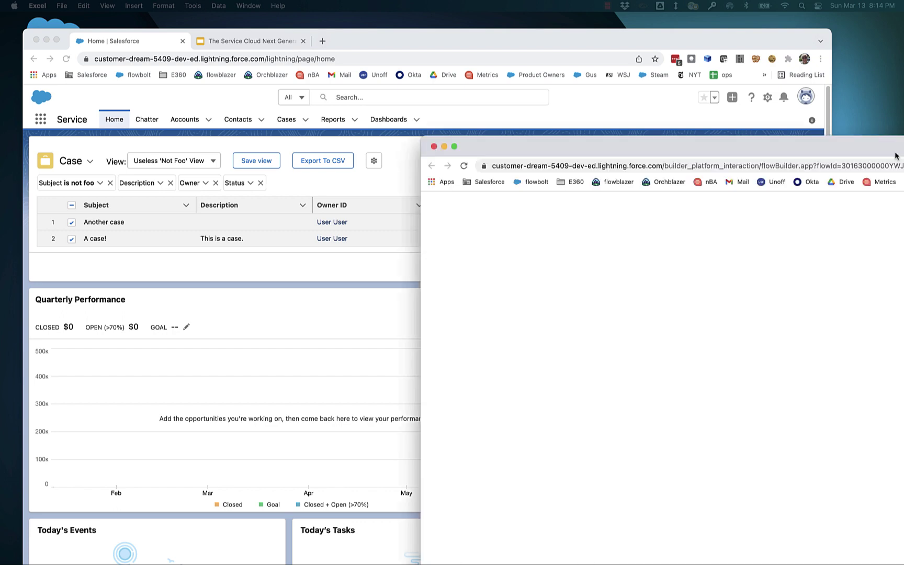
Back on Home, change the second case's Subject to 'A very important case!' and save
{"action": "left_click_drag", "start_coordinate": [893, 151], "coordinate": [503, 41]}
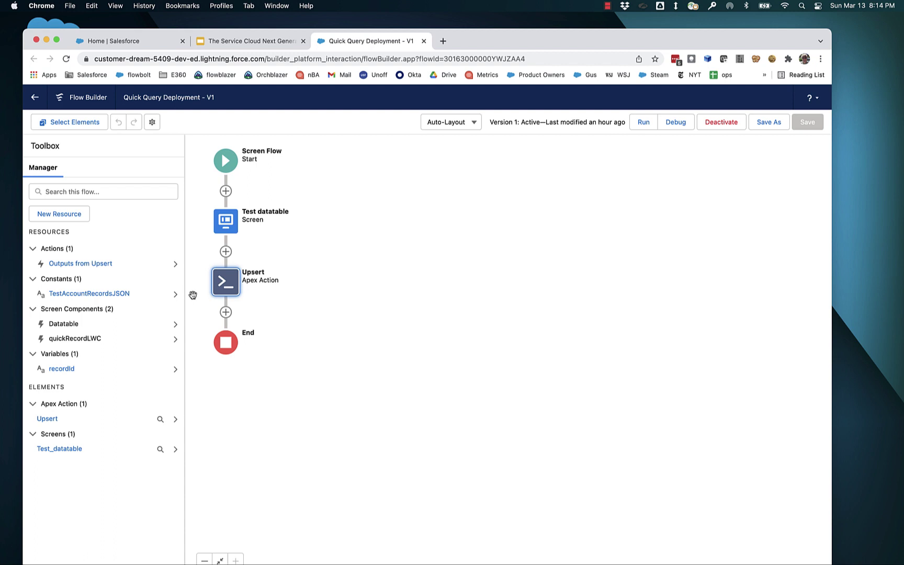
{"action": "left_click", "coordinate": [150, 46]}
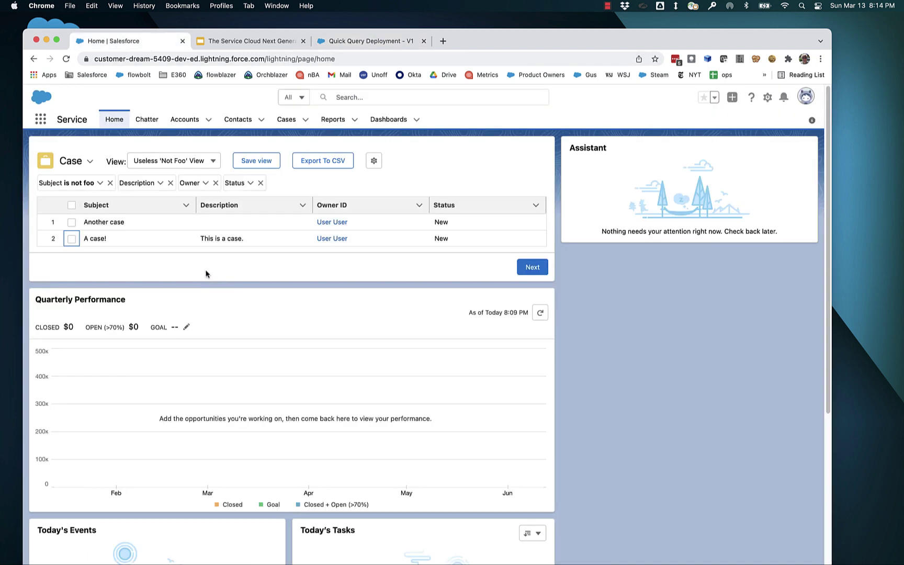
{"action": "left_click", "coordinate": [189, 240]}
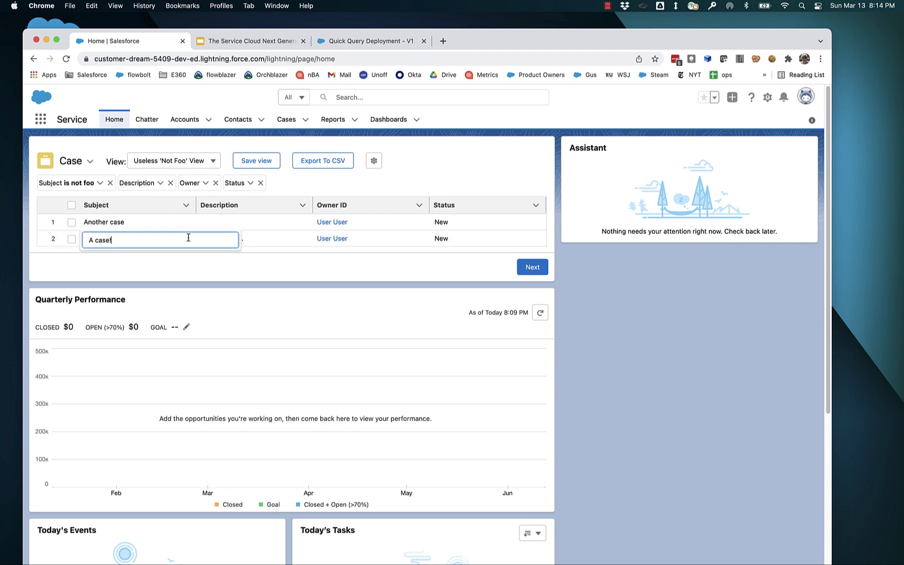
{"action": "key", "text": "Left"}
{"action": "key", "text": "Left"}
{"action": "type", "text": "very important"}
{"action": "left_click", "coordinate": [507, 260]}
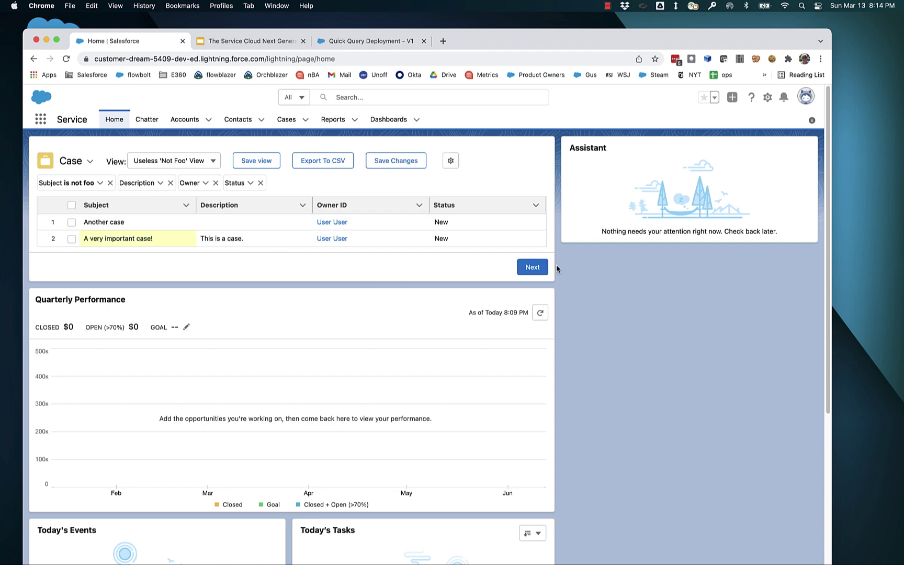
{"action": "left_click", "coordinate": [530, 268]}
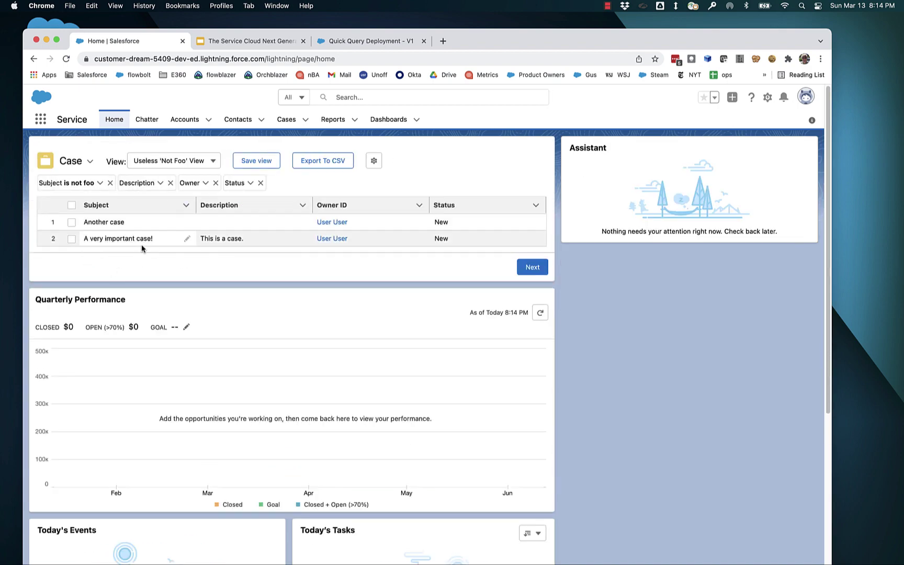
{"action": "left_click", "coordinate": [287, 119]}
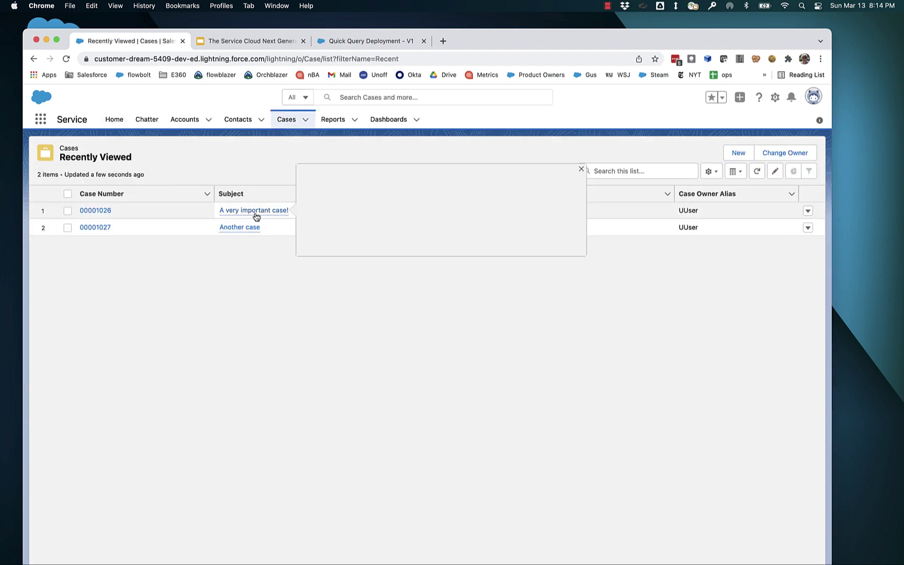
{"action": "left_click", "coordinate": [114, 120]}
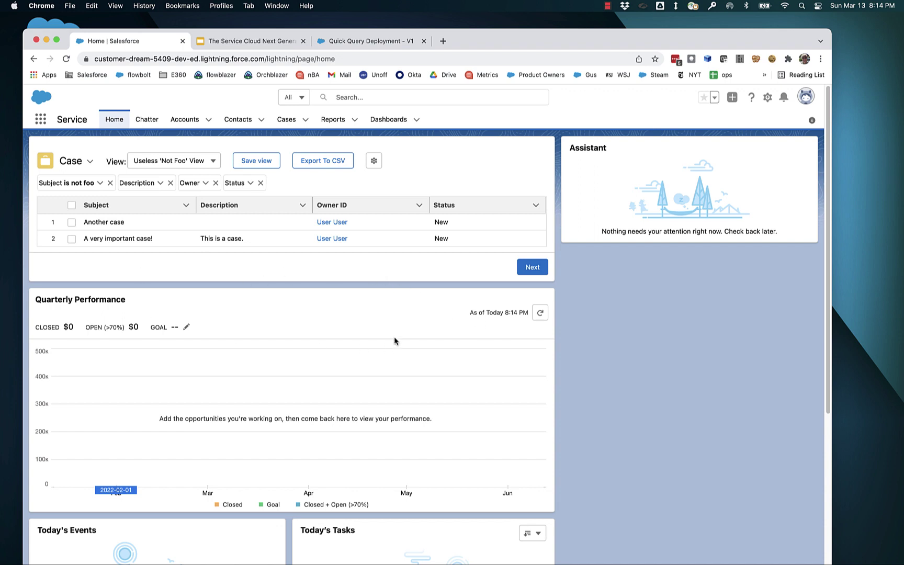
{"action": "left_click", "coordinate": [547, 265]}
Open the Test datatable screen of the Quick Query Deployment flow for editing
{"action": "left_click", "coordinate": [366, 44]}
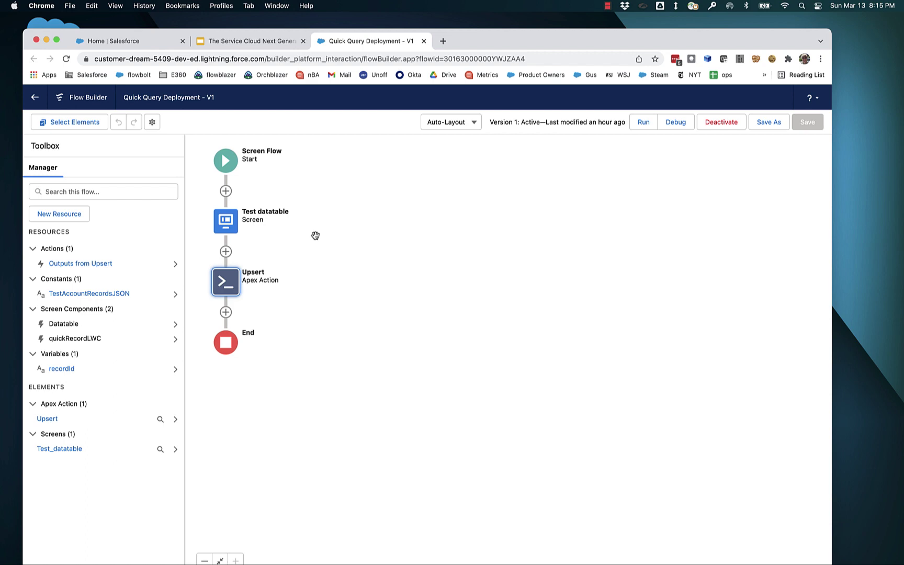
{"action": "double_click", "coordinate": [223, 223]}
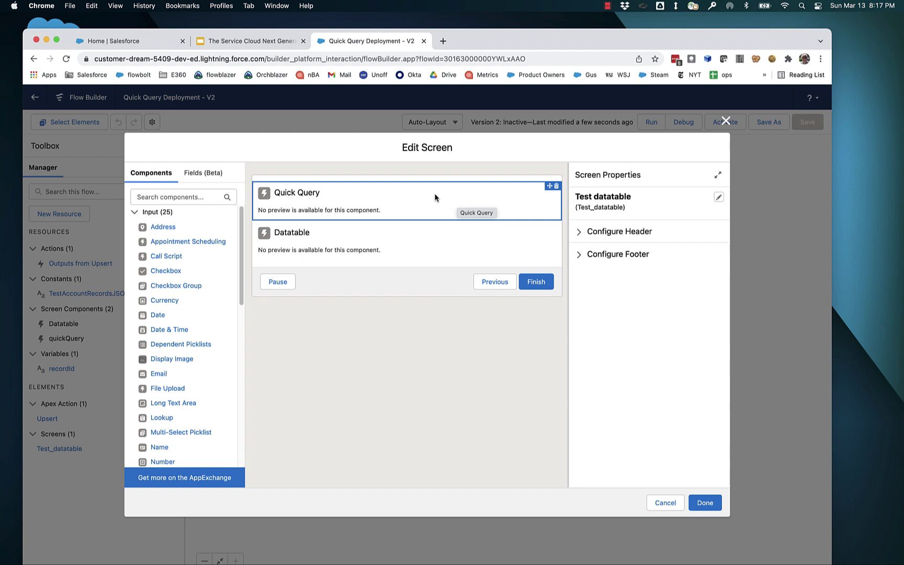
In the Datatable's Advanced settings, toggle 'Input data is Serialized' off and back on, fed by quickQuery.recordDataStringAll
{"action": "left_click", "coordinate": [409, 234]}
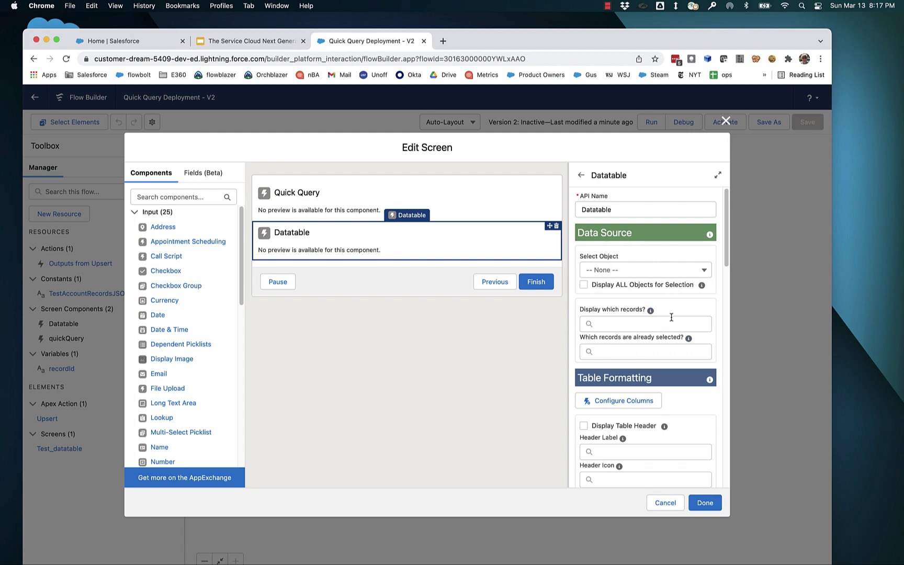
{"action": "scroll", "coordinate": [671, 317], "scroll_direction": "down", "scroll_amount": 15}
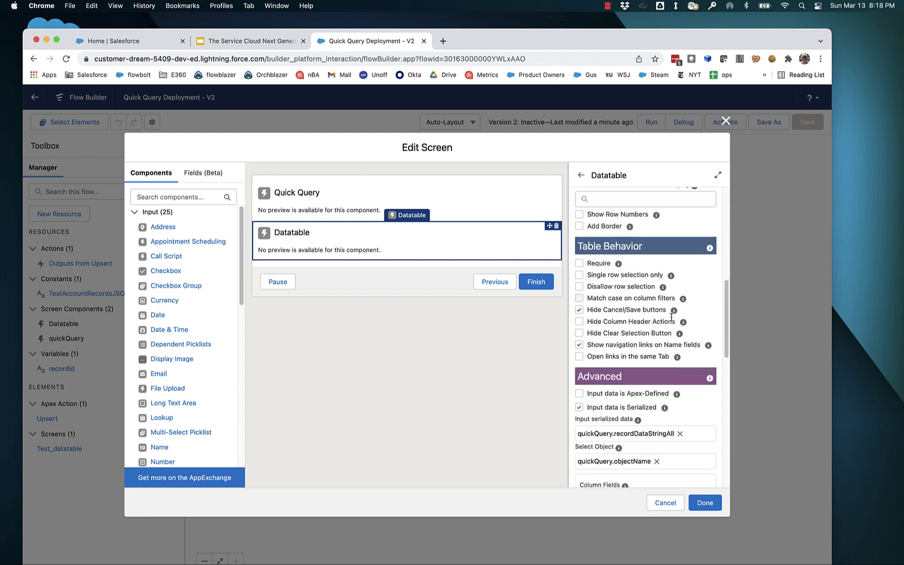
{"action": "left_click_drag", "start_coordinate": [658, 346], "coordinate": [590, 352]}
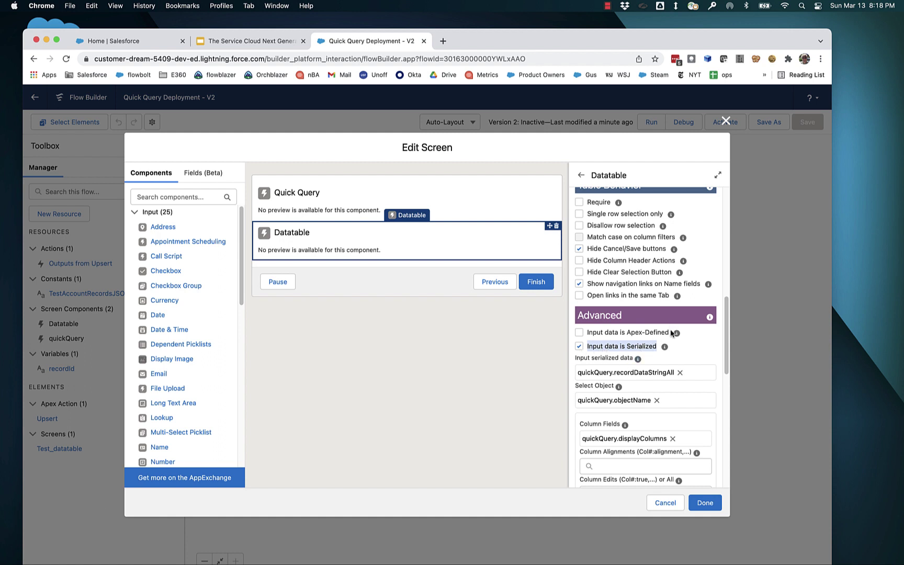
{"action": "left_click_drag", "start_coordinate": [671, 333], "coordinate": [590, 335]}
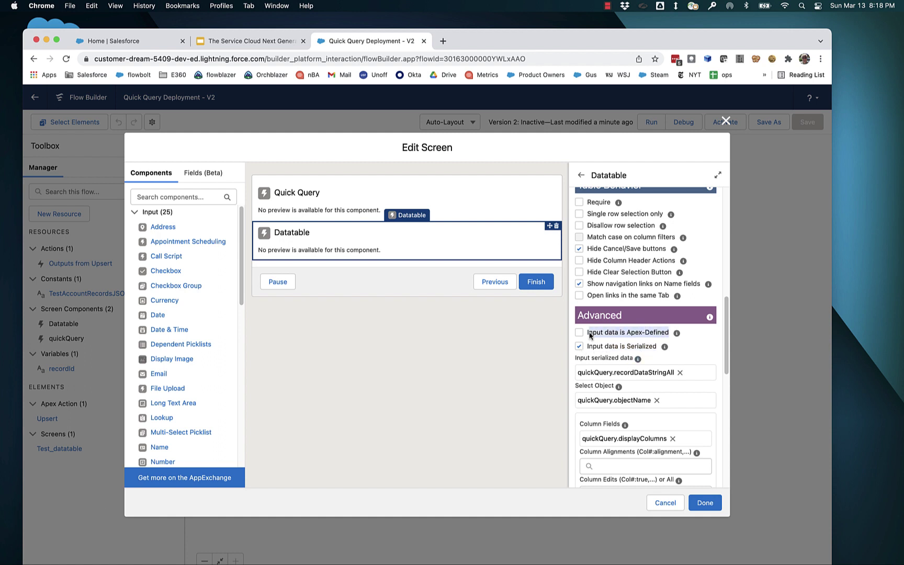
{"action": "left_click", "coordinate": [651, 350]}
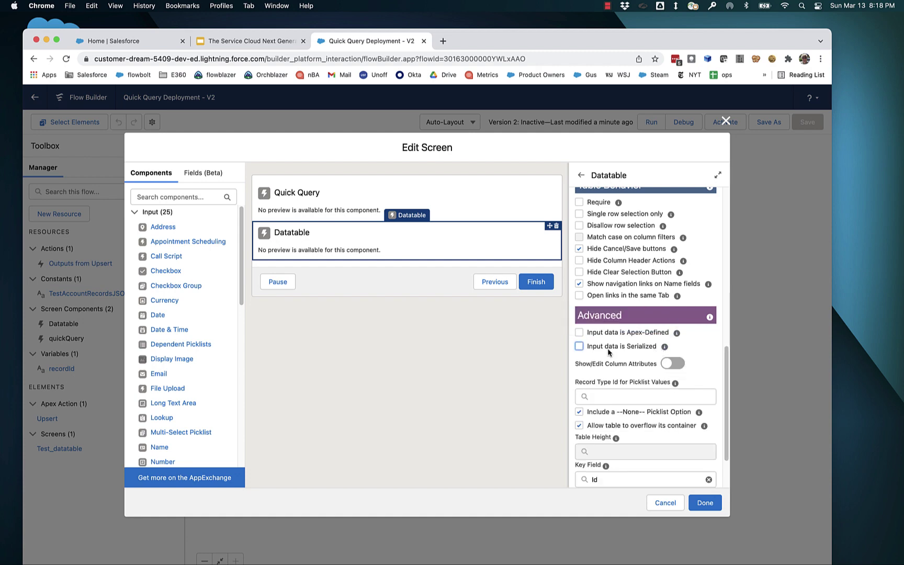
{"action": "left_click", "coordinate": [582, 347]}
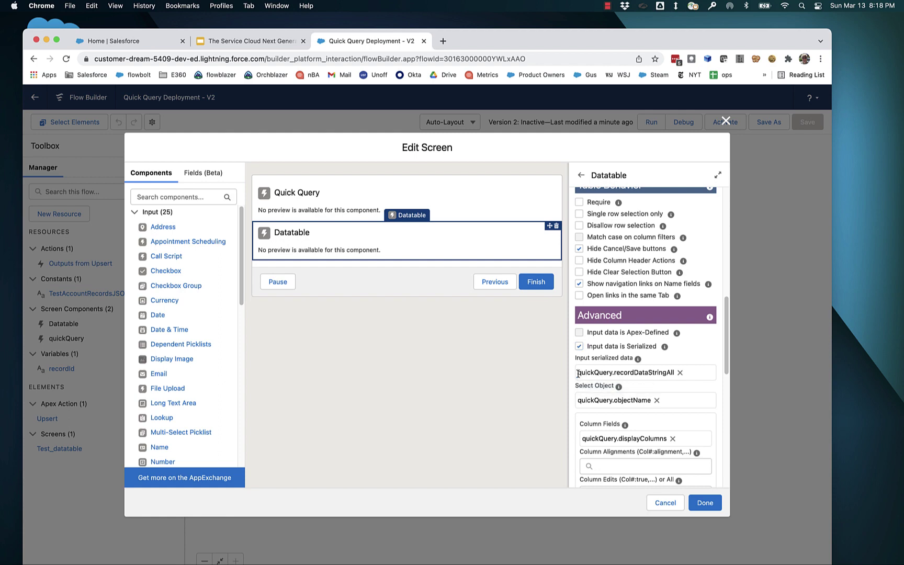
{"action": "left_click_drag", "start_coordinate": [578, 374], "coordinate": [677, 376]}
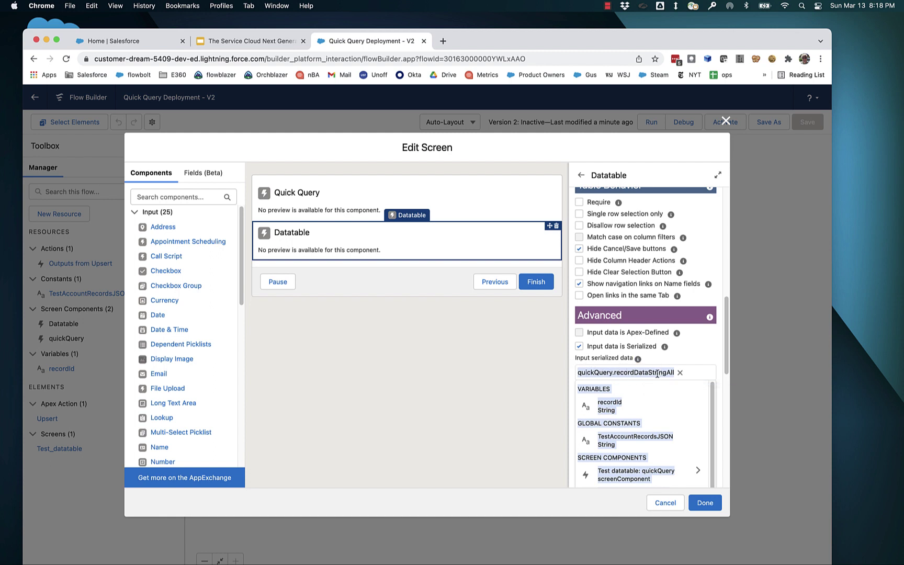
Expand Quick Query's advanced settings and enable manual assignment of output variables
{"action": "left_click", "coordinate": [342, 197]}
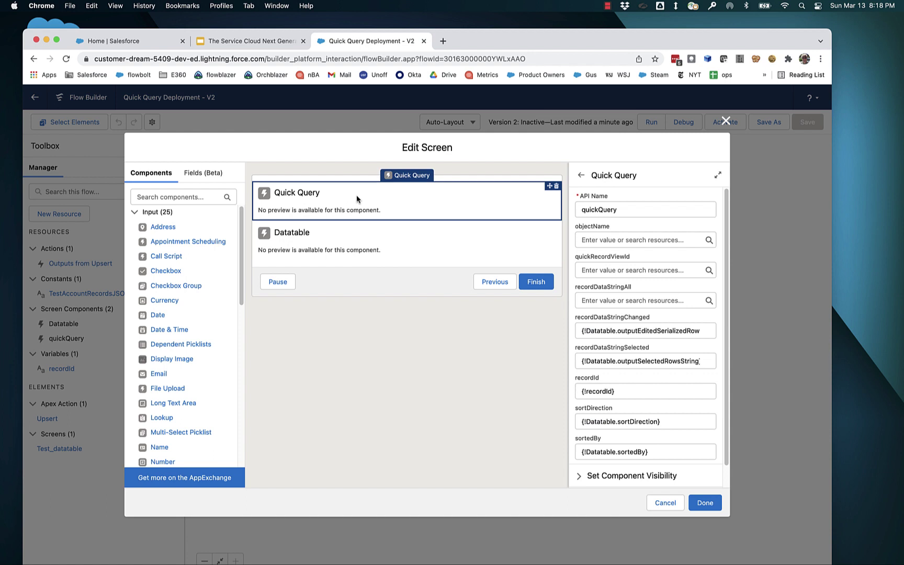
{"action": "scroll", "coordinate": [645, 392], "scroll_direction": "down", "scroll_amount": 1}
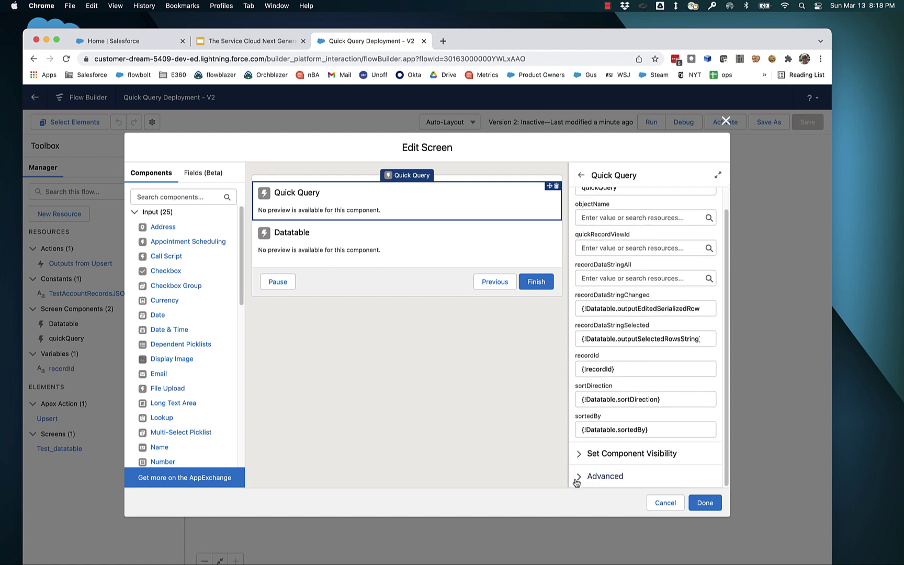
{"action": "left_click", "coordinate": [591, 475]}
{"action": "scroll", "coordinate": [591, 468], "scroll_direction": "down", "scroll_amount": 4}
{"action": "left_click", "coordinate": [580, 381]}
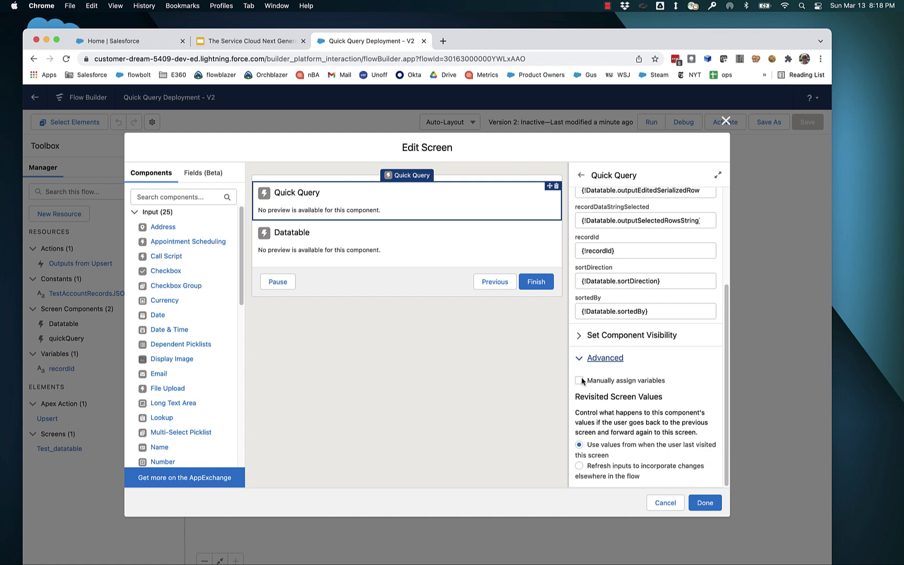
{"action": "scroll", "coordinate": [665, 390], "scroll_direction": "down", "scroll_amount": 3}
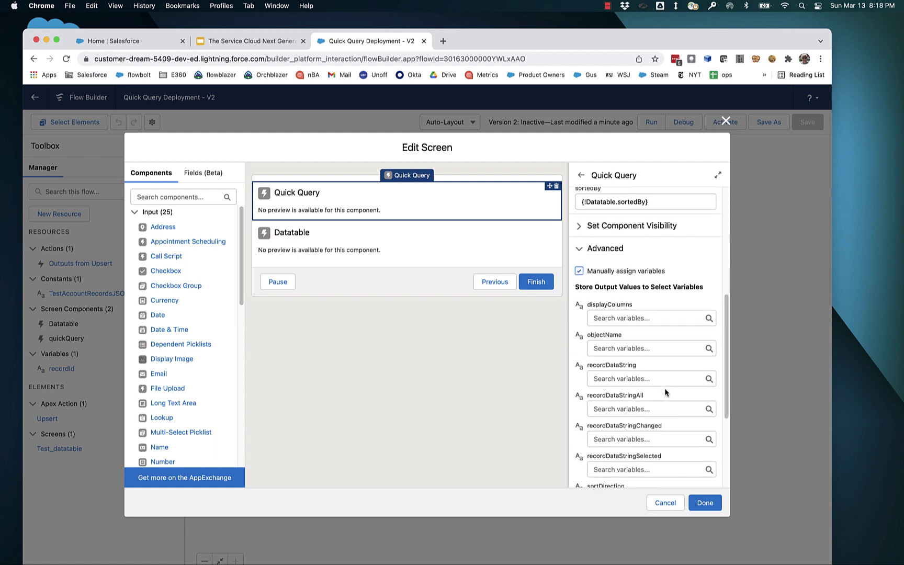
Turn manual output assignment back off, confirm deleting the assignments, and select the Datatable
{"action": "left_click_drag", "start_coordinate": [588, 395], "coordinate": [642, 400]}
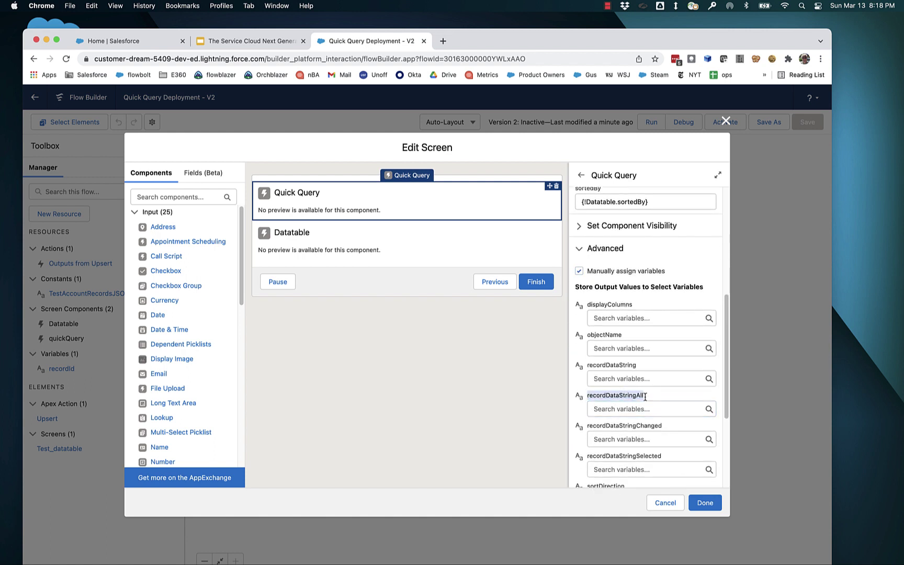
{"action": "left_click", "coordinate": [579, 271]}
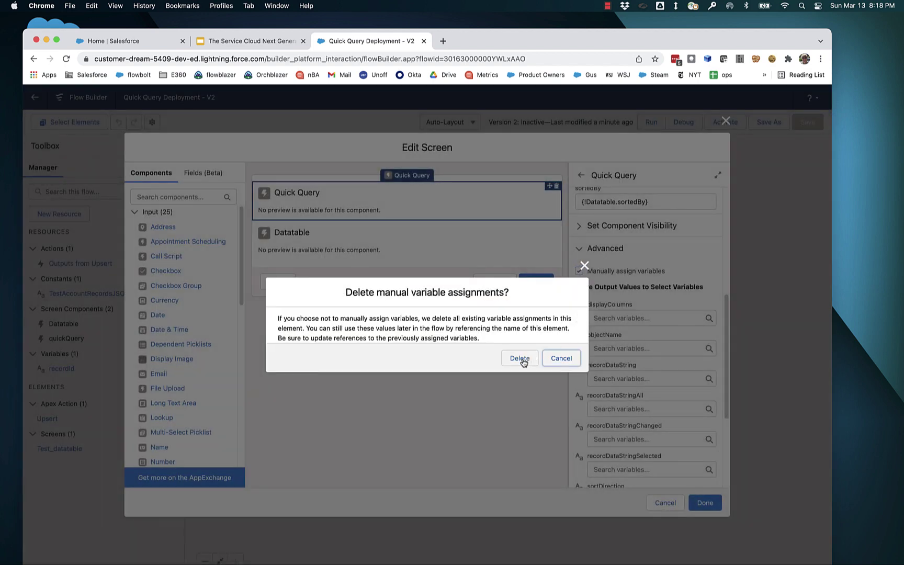
{"action": "left_click", "coordinate": [520, 359]}
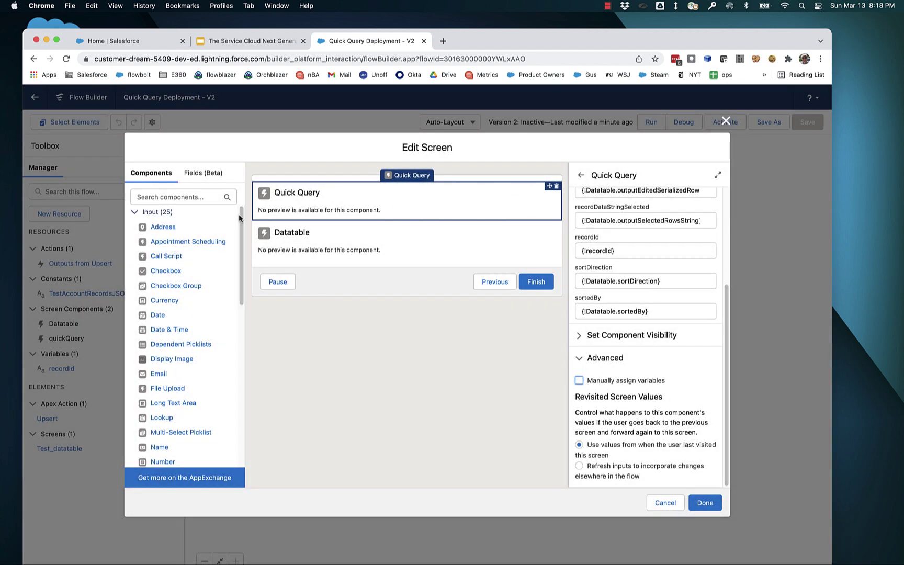
{"action": "left_click", "coordinate": [397, 240]}
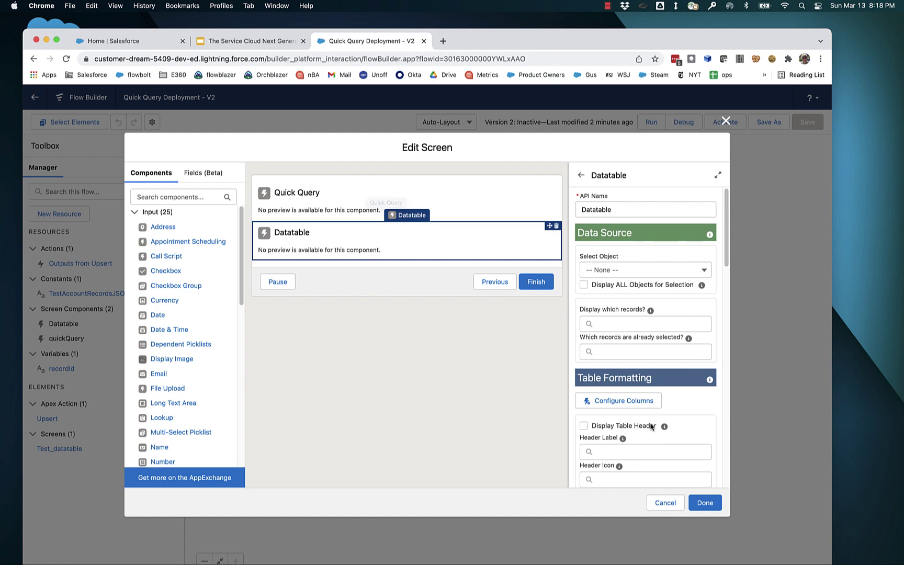
{"action": "scroll", "coordinate": [673, 426], "scroll_direction": "down", "scroll_amount": 12}
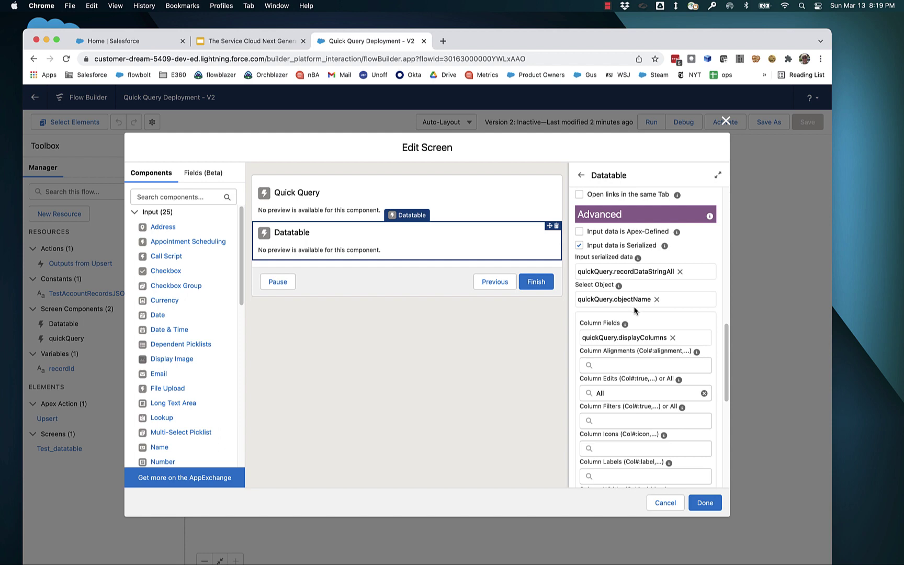
{"action": "scroll", "coordinate": [635, 311], "scroll_direction": "down", "scroll_amount": 1}
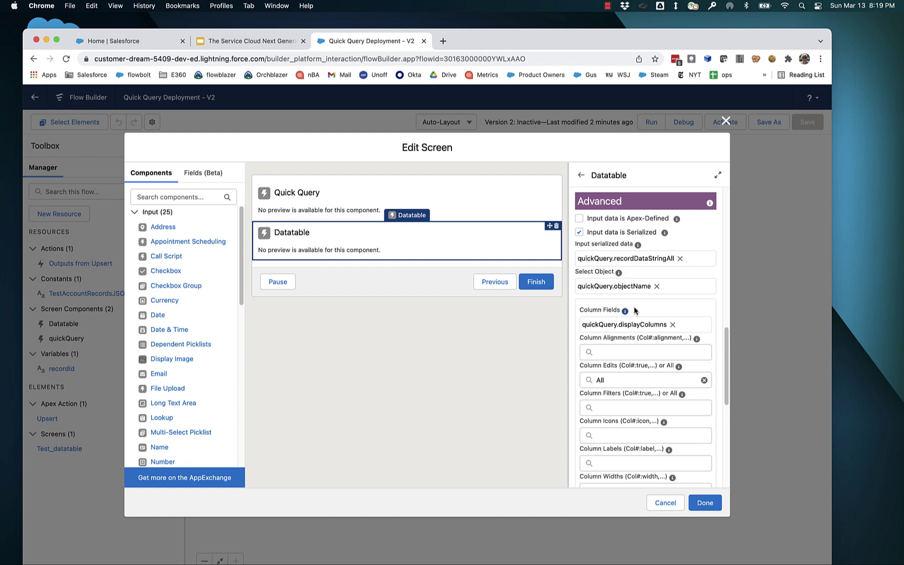
On the Home page, open and close the Export To CSV dialog, then check 'A very important case!'
{"action": "left_click", "coordinate": [153, 45]}
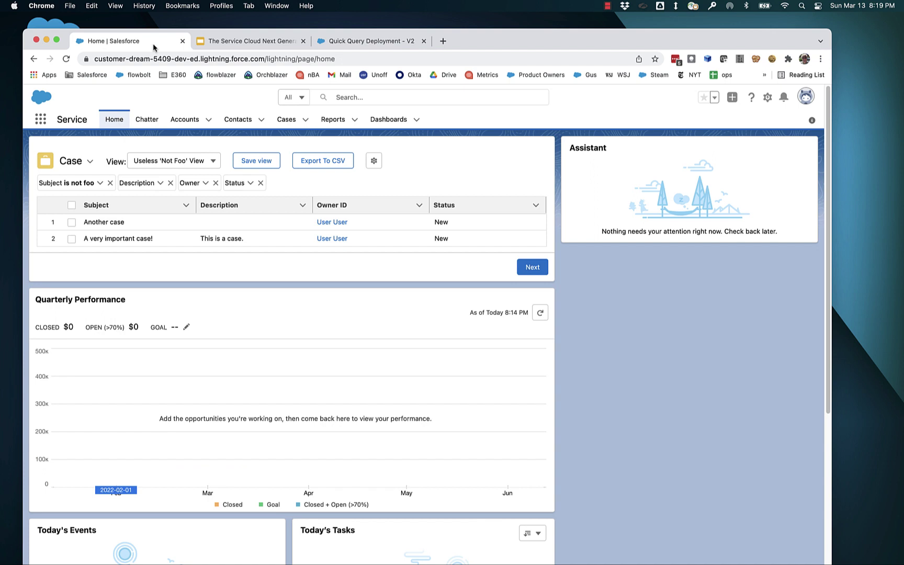
{"action": "left_click", "coordinate": [319, 164]}
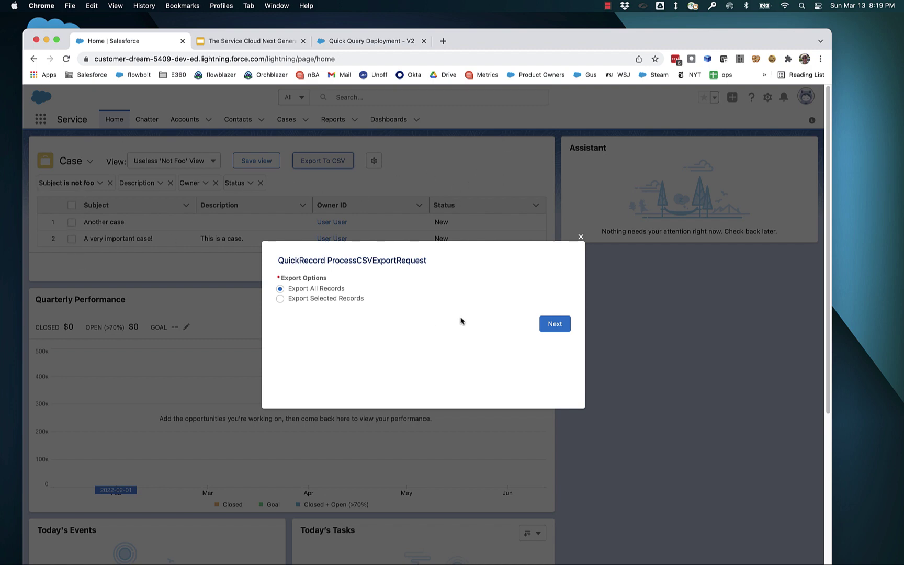
{"action": "left_click", "coordinate": [580, 238]}
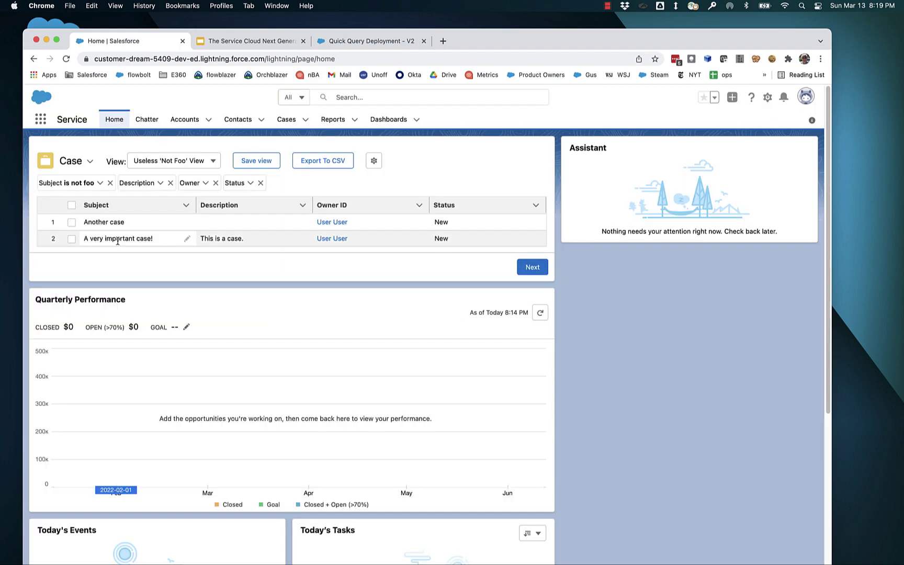
{"action": "left_click", "coordinate": [72, 239]}
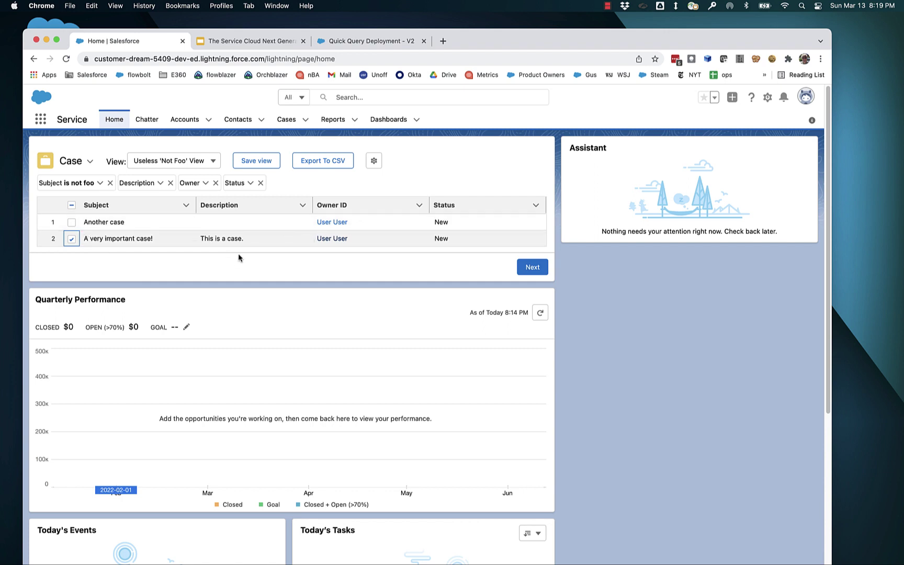
Inspect Quick Query's sortDirection input, which reads Datatable.sortDirection
{"action": "left_click", "coordinate": [358, 42]}
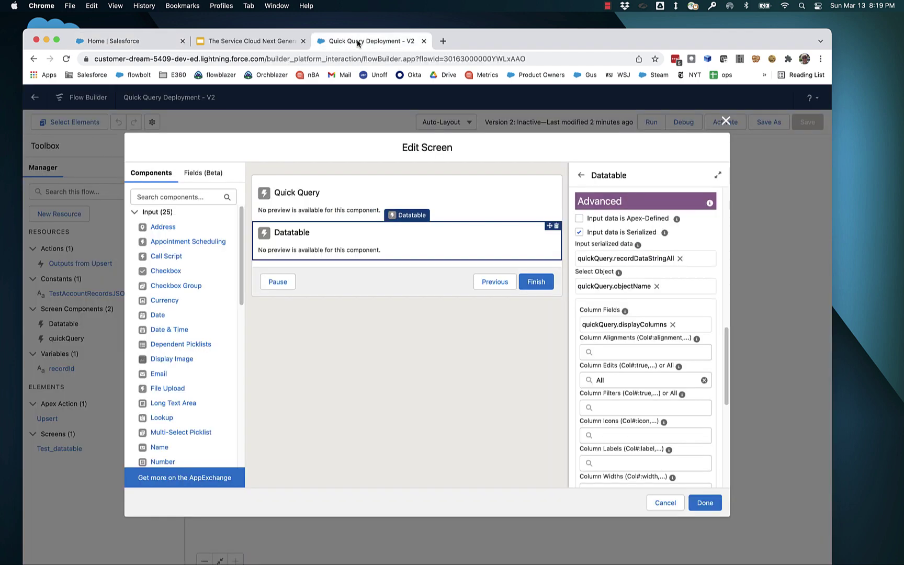
{"action": "left_click", "coordinate": [356, 209]}
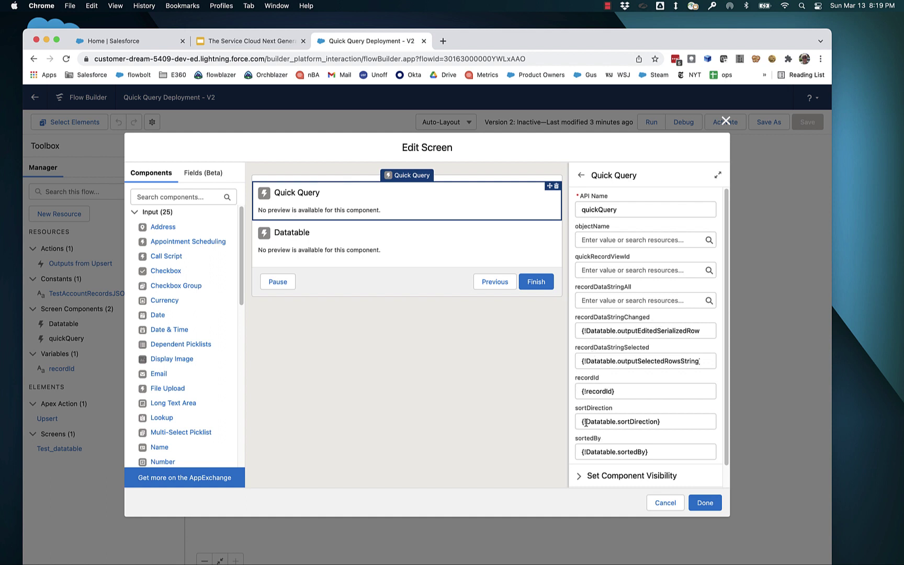
{"action": "left_click_drag", "start_coordinate": [585, 421], "coordinate": [664, 421]}
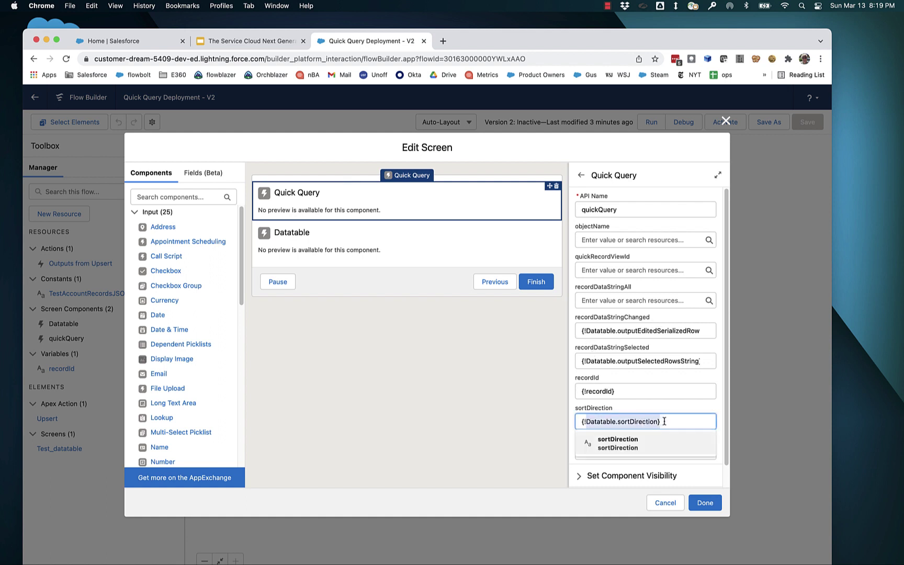
{"action": "left_click", "coordinate": [680, 408]}
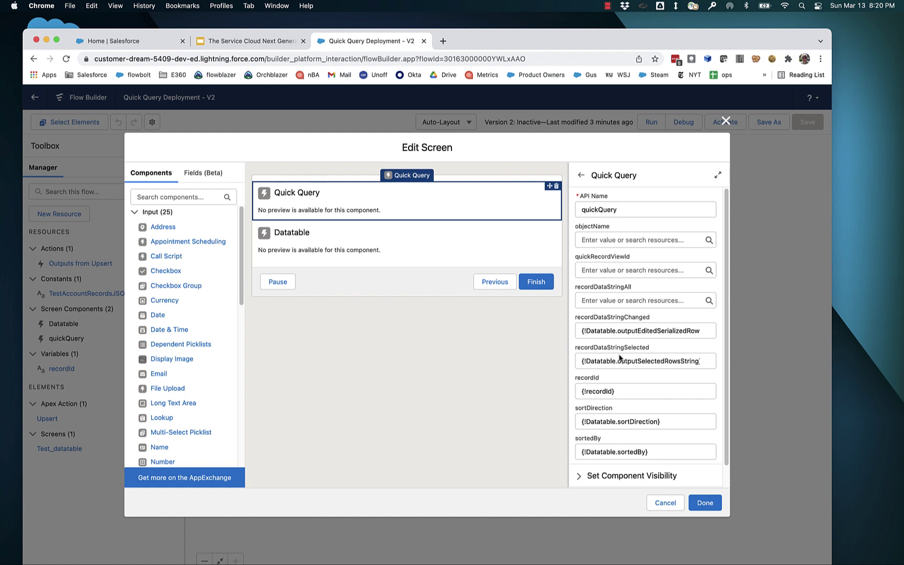
Set Quick Query's recordDataStringChanged to the Datatable's outputEditedSerializedRows
{"action": "left_click", "coordinate": [620, 332]}
{"action": "mouse_move", "coordinate": [620, 333]}
{"action": "left_mouse_down"}
{"action": "mouse_move", "coordinate": [714, 325]}
{"action": "mouse_move", "coordinate": [590, 314]}
{"action": "mouse_move", "coordinate": [621, 329]}
{"action": "left_mouse_up"}
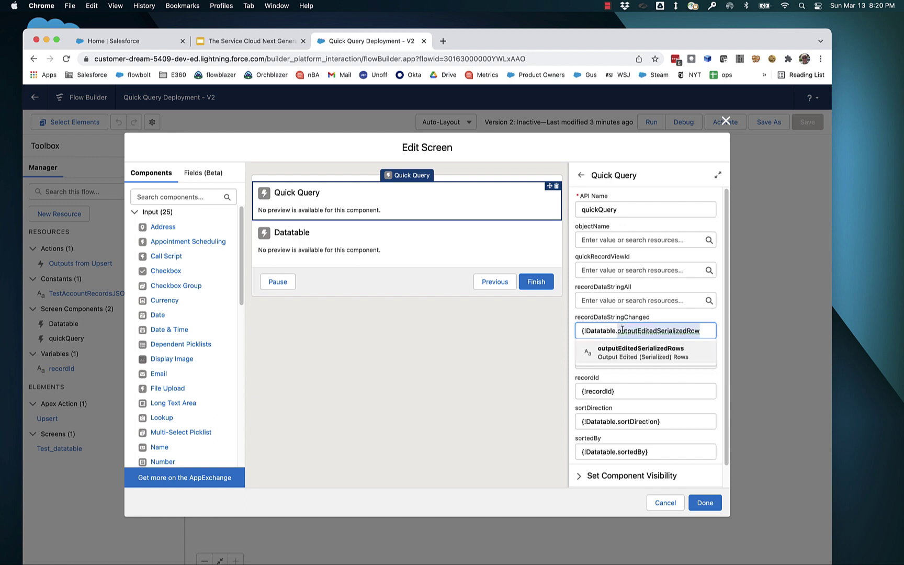
{"action": "left_click", "coordinate": [725, 320]}
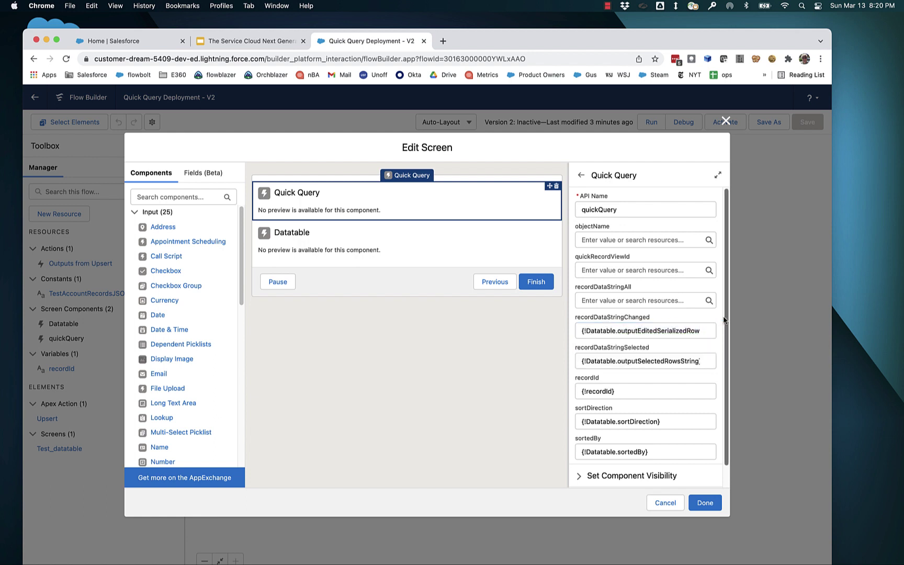
{"action": "double_click", "coordinate": [696, 337]}
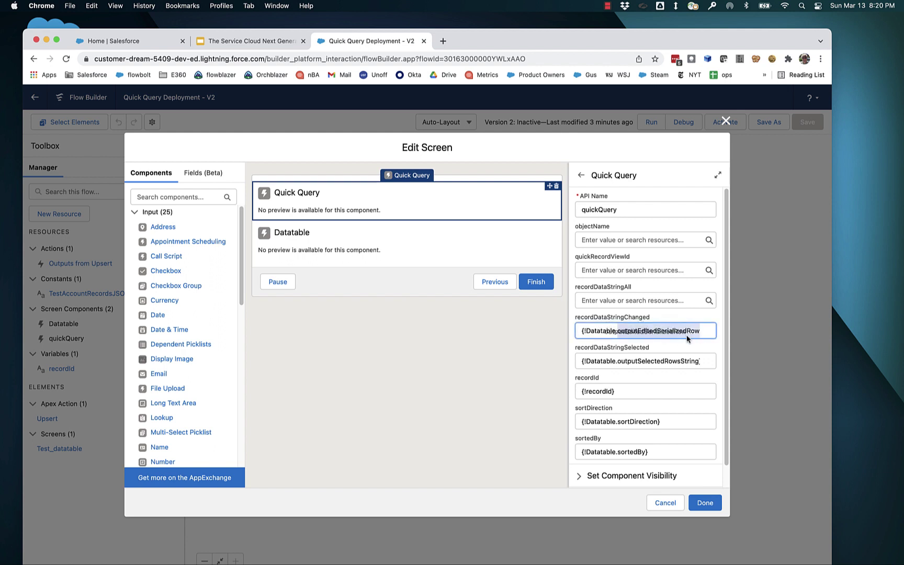
{"action": "left_click", "coordinate": [643, 332]}
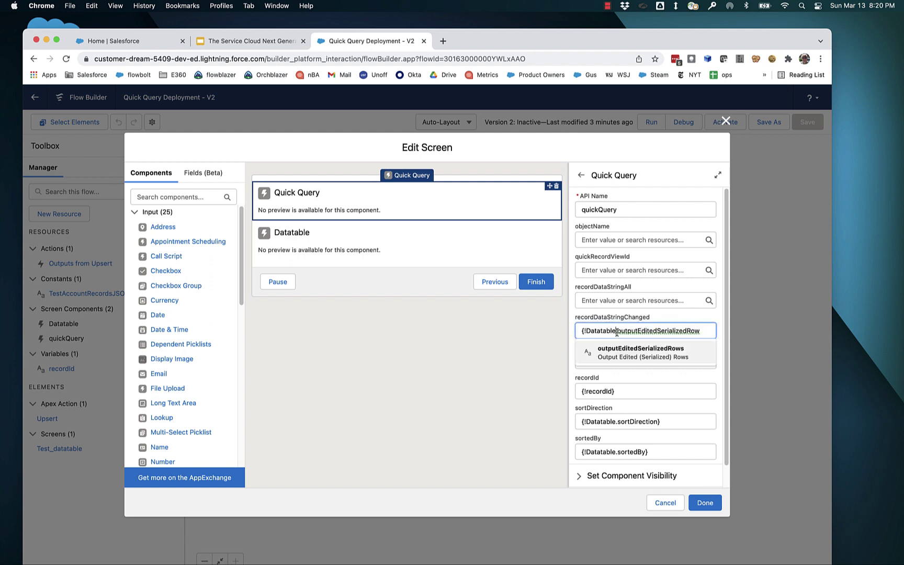
{"action": "left_click_drag", "start_coordinate": [616, 332], "coordinate": [710, 332]}
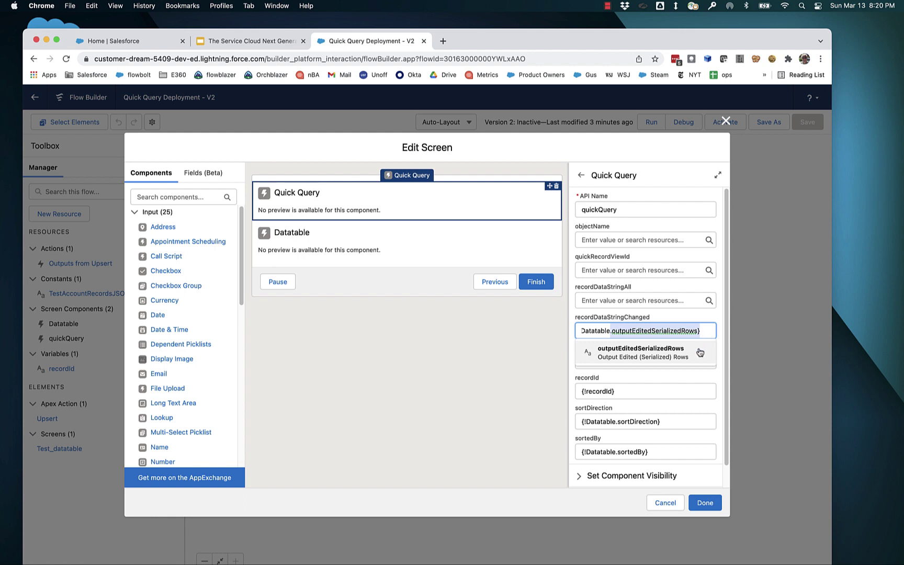
{"action": "left_click", "coordinate": [699, 352]}
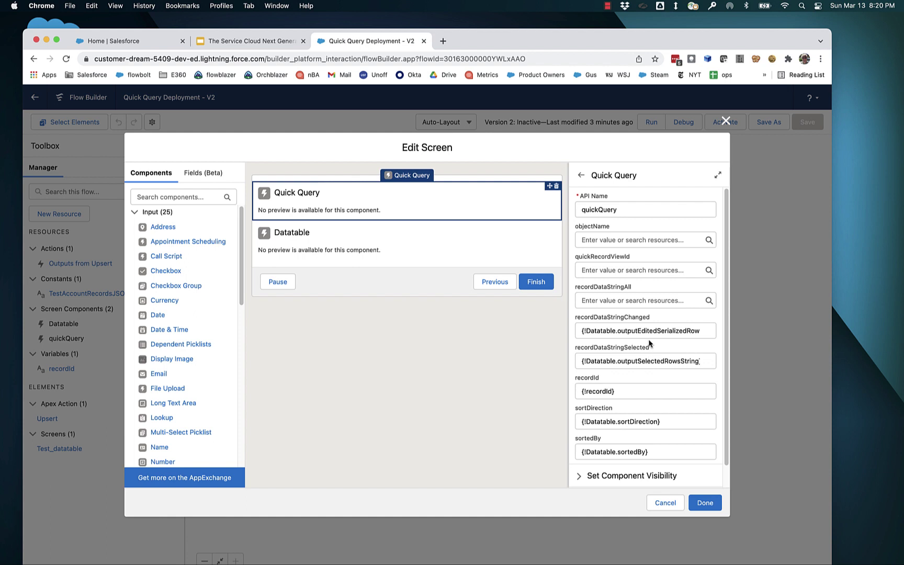
Check the sortDirection value, then return to the Salesforce Home page
{"action": "scroll", "coordinate": [668, 376], "scroll_direction": "down", "scroll_amount": 1}
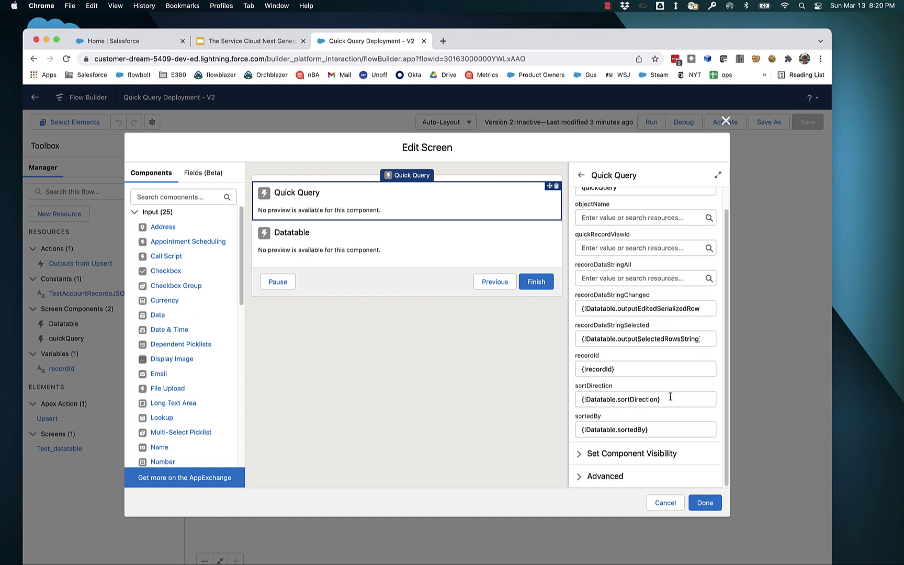
{"action": "left_click_drag", "start_coordinate": [669, 396], "coordinate": [604, 400]}
{"action": "key", "text": "ctrl+c"}
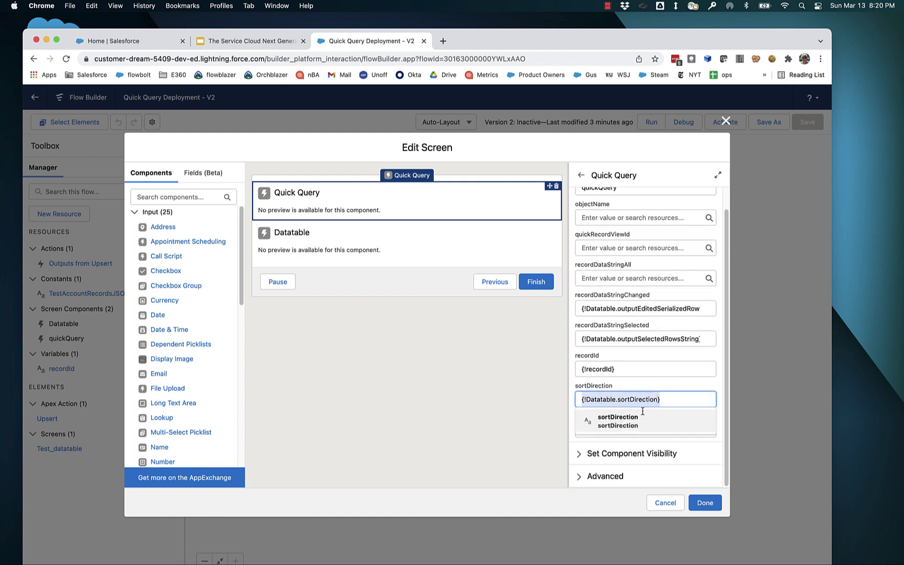
{"action": "left_click", "coordinate": [690, 390]}
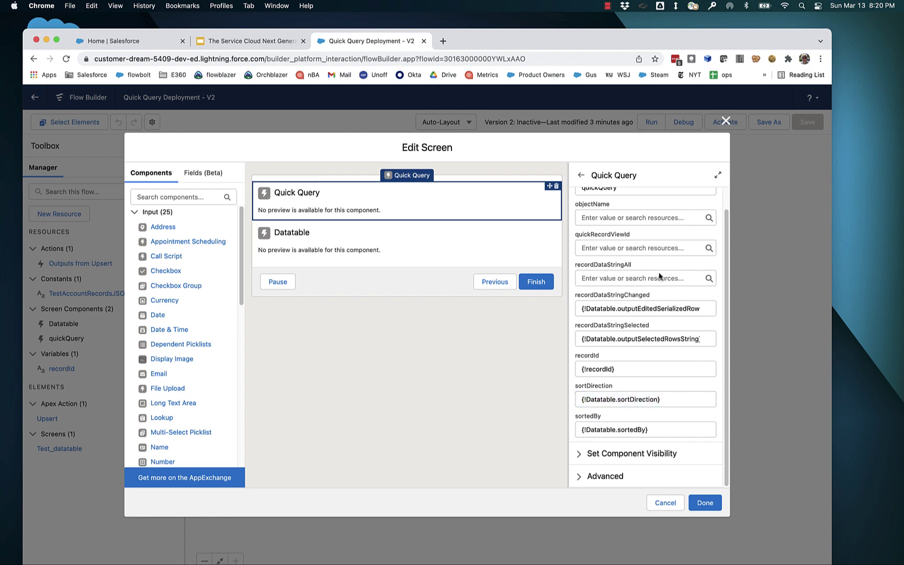
{"action": "key", "text": "super+1"}
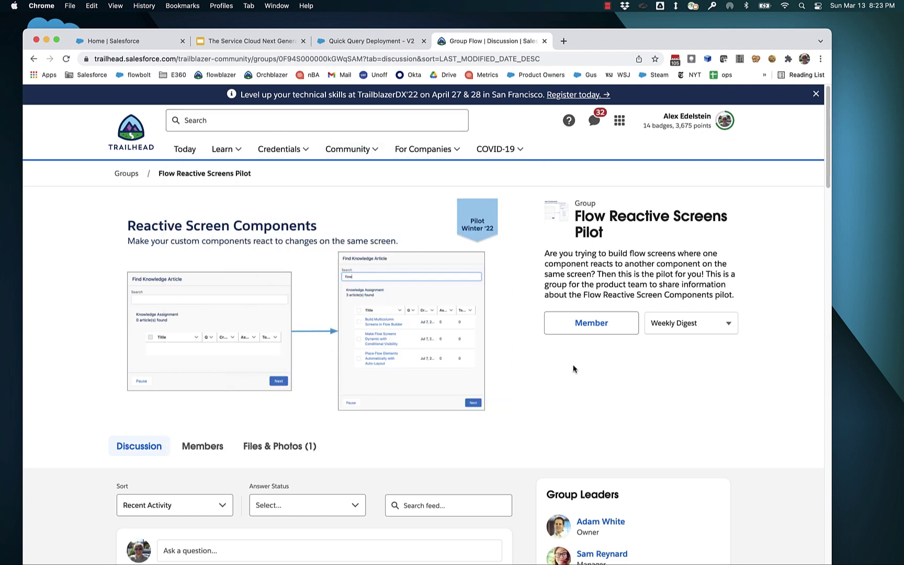
Scroll through the Flow Reactive Screens Pilot group discussion and back to the top
{"action": "scroll", "coordinate": [573, 369], "scroll_direction": "down", "scroll_amount": 5}
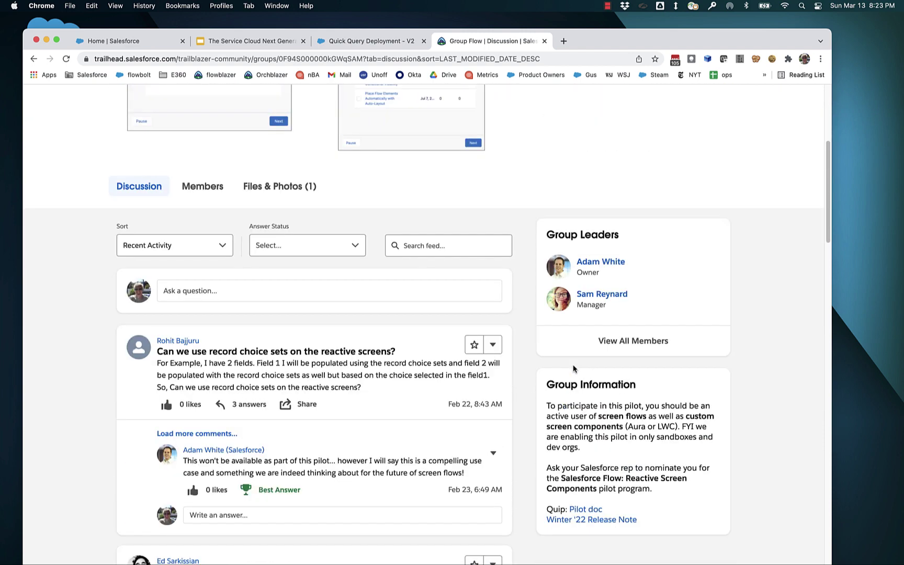
{"action": "scroll", "coordinate": [703, 430], "scroll_direction": "up", "scroll_amount": 5}
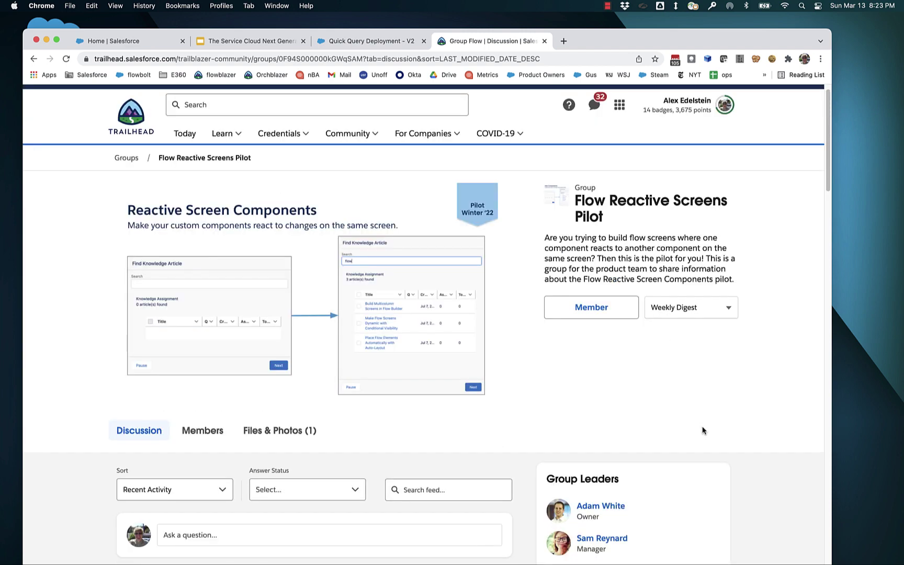